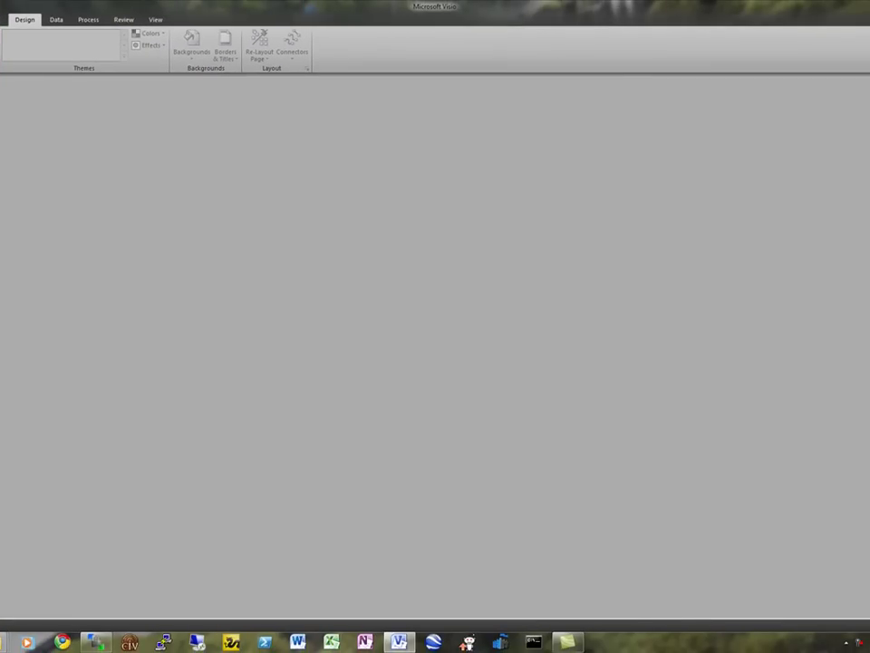
Create a blank drawing and choose the Excel workbook ai-cost-analysis.xlsx from the Desktop landing folder as the data to link to shapes.
key(alt+h)
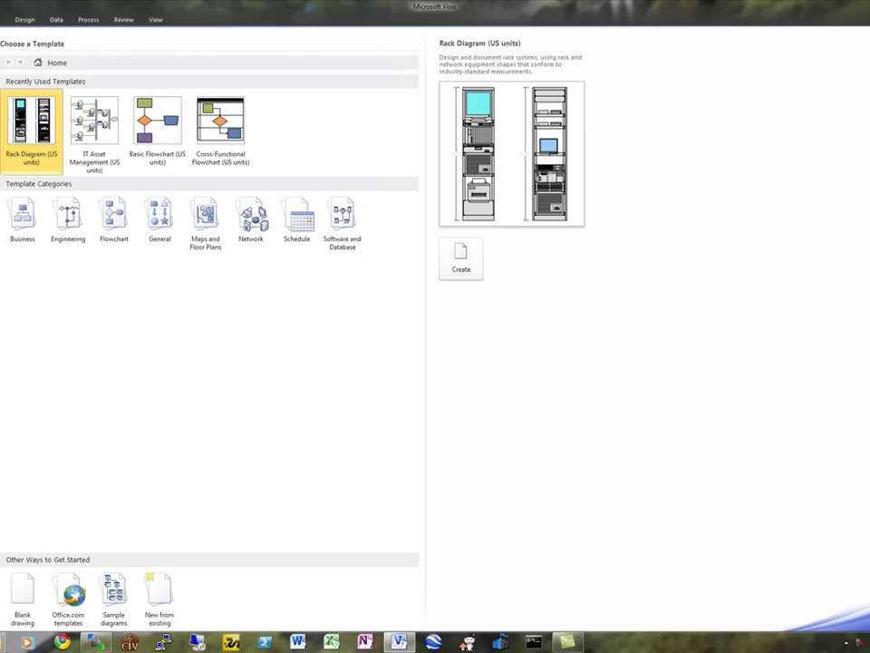
double_click(23, 594)
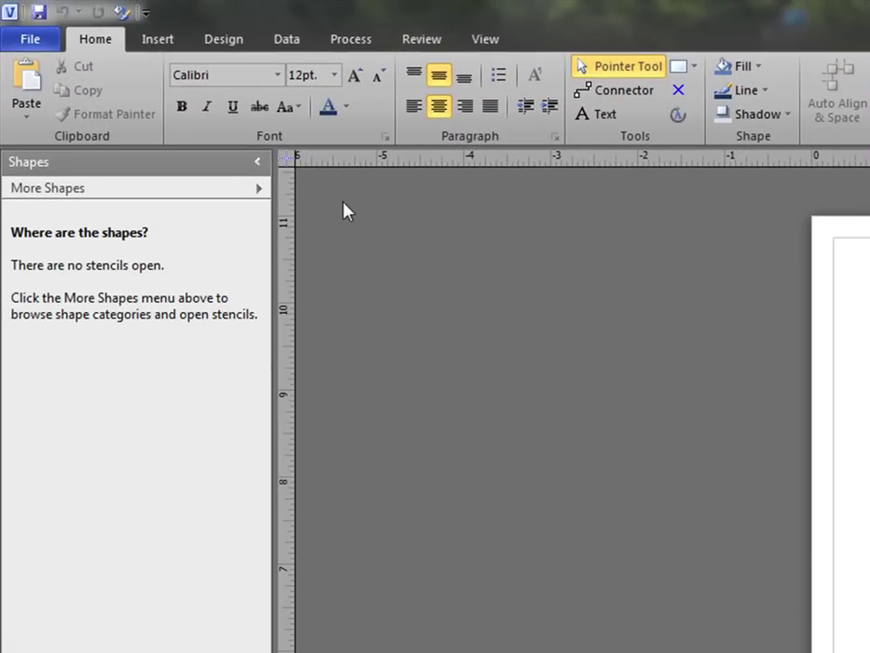
click(277, 41)
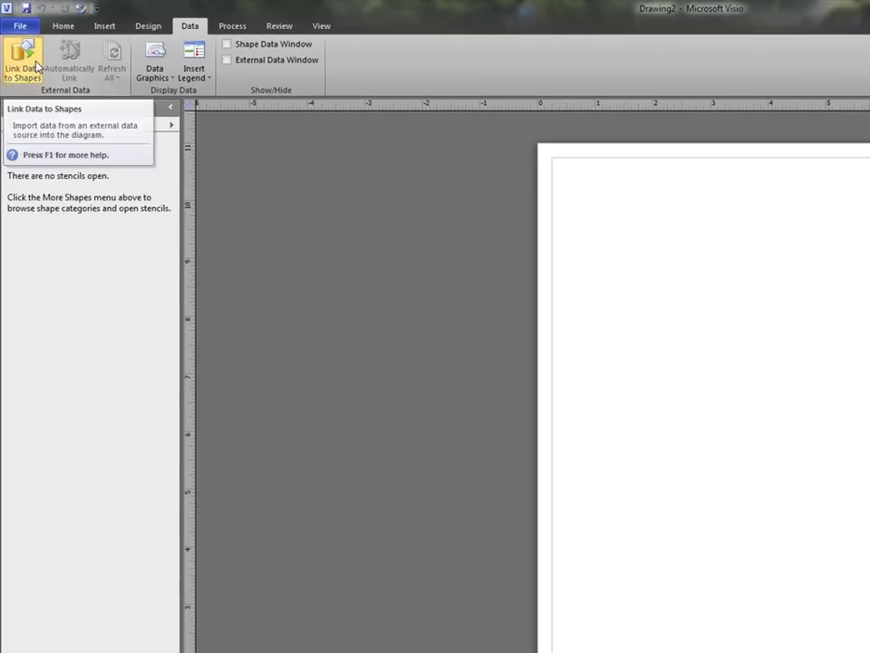
click(52, 98)
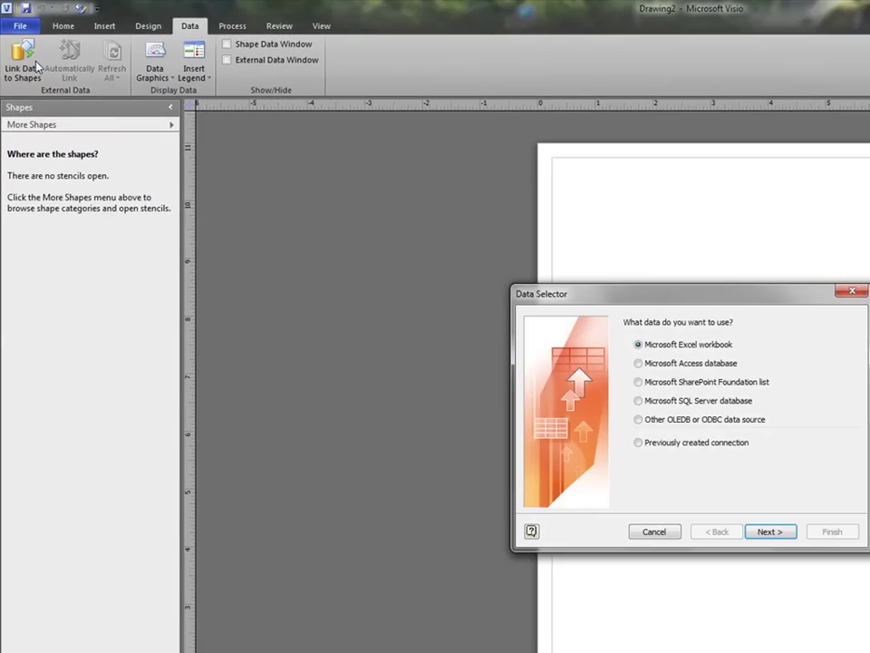
click(769, 532)
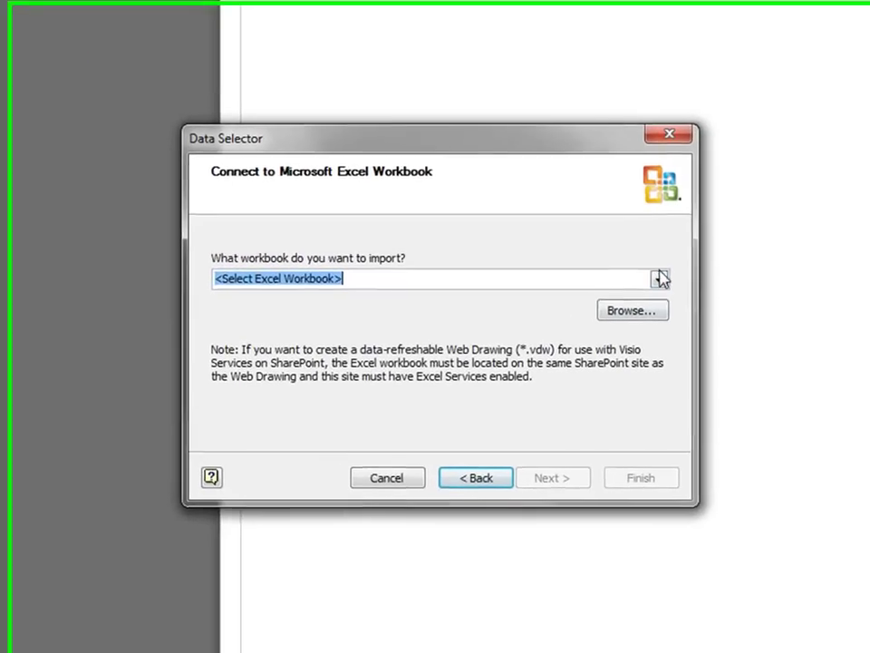
click(845, 337)
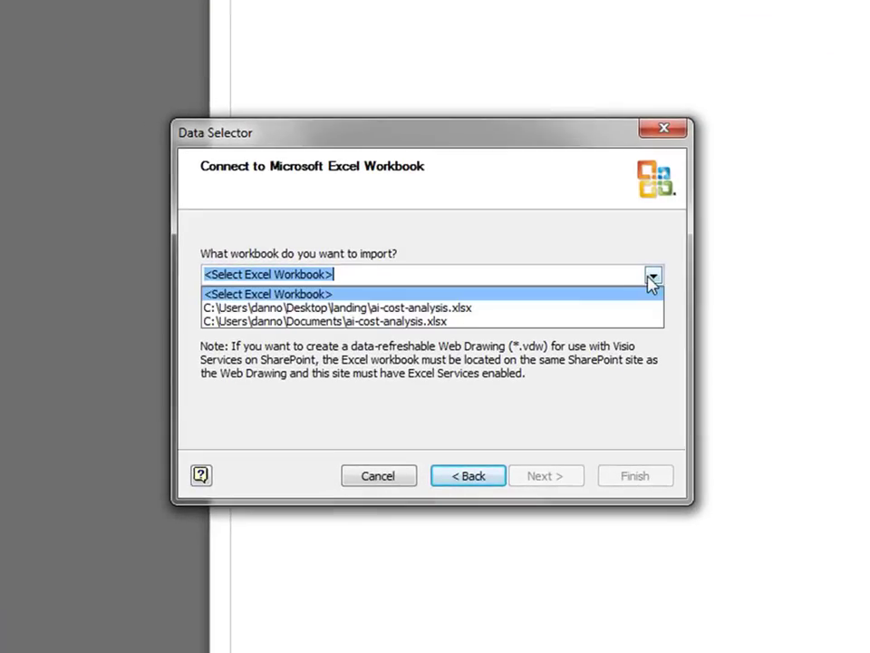
click(474, 308)
click(533, 481)
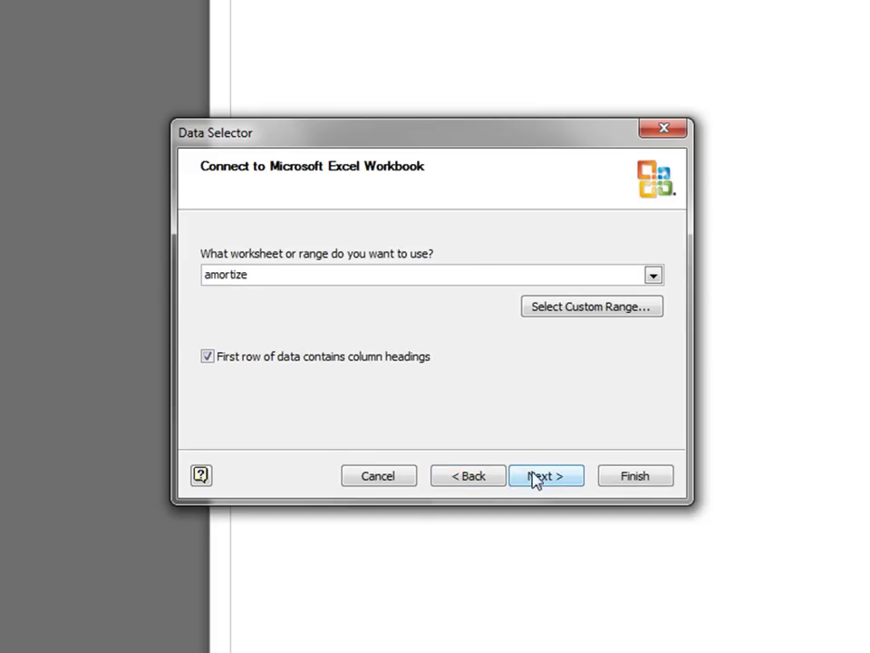
Use the device_range range of the workbook as the data source, including all columns and all data rows.
click(276, 273)
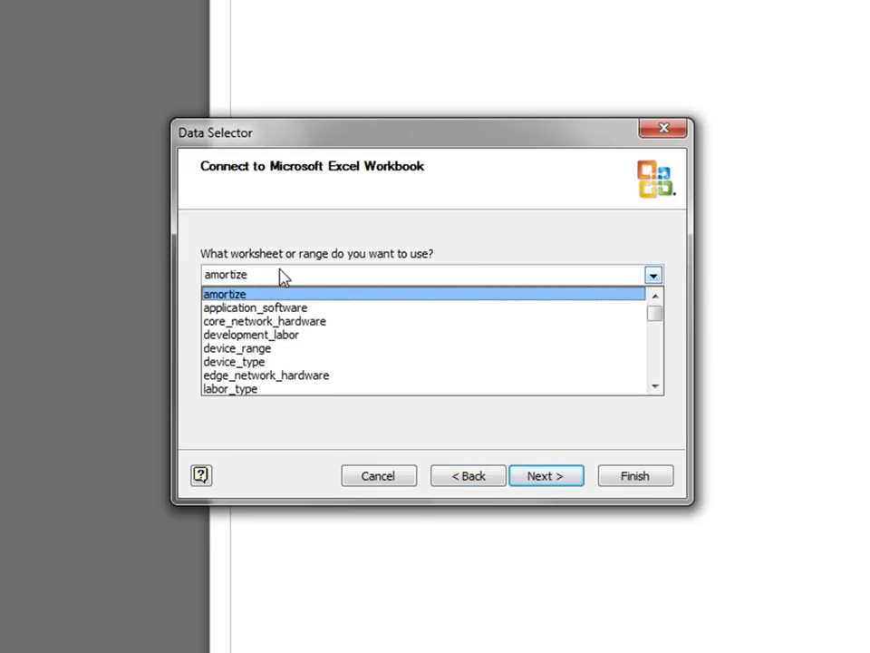
click(283, 352)
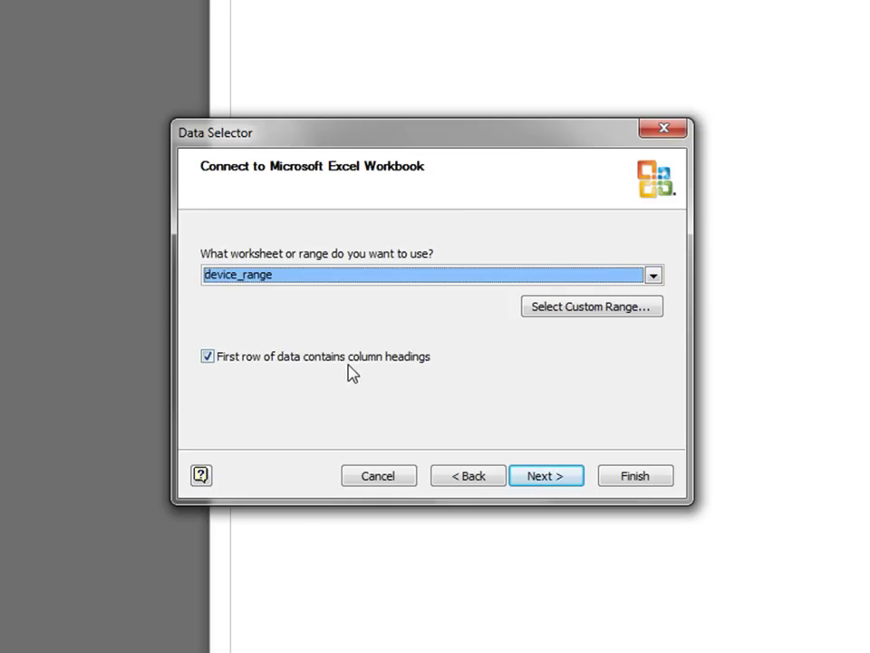
click(541, 480)
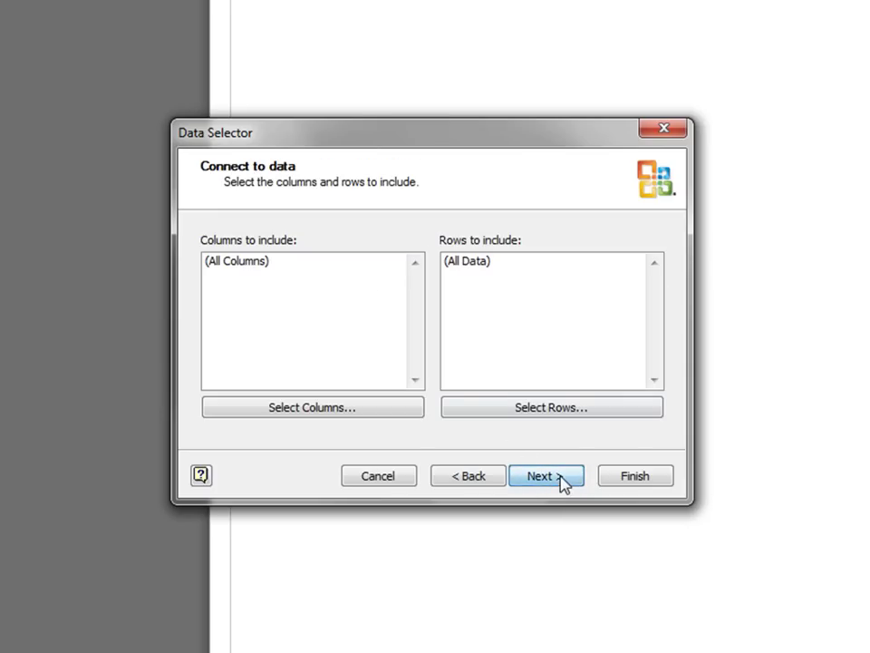
click(560, 481)
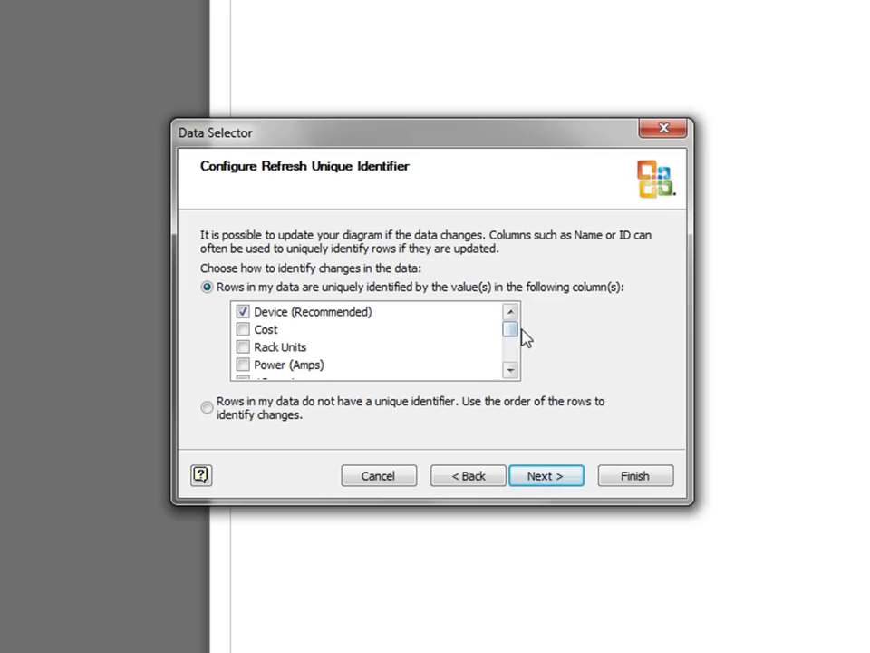
Identify rows uniquely by Manufacturer in addition to Device, and finish importing the data.
drag(512, 335, 519, 359)
click(244, 348)
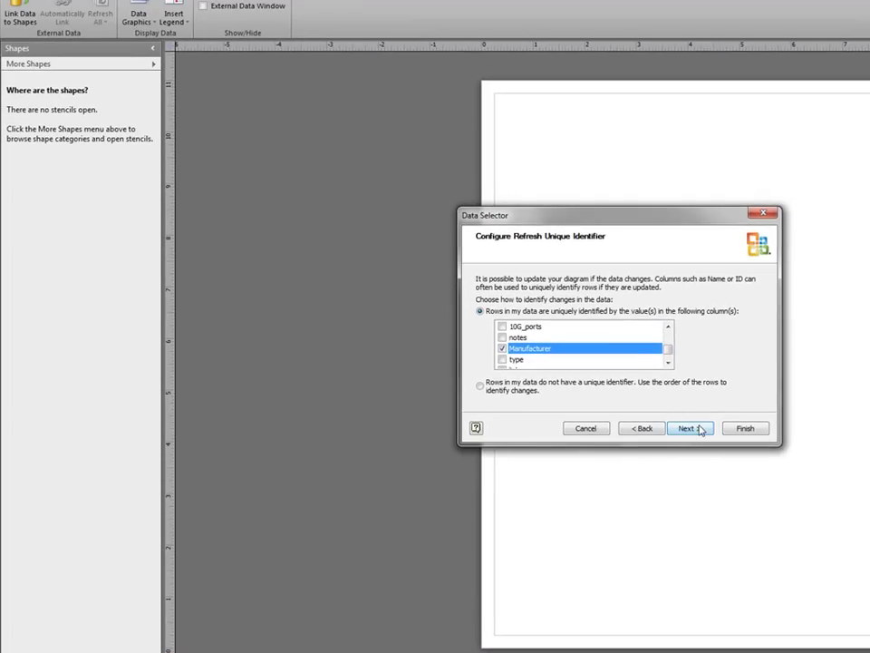
click(689, 428)
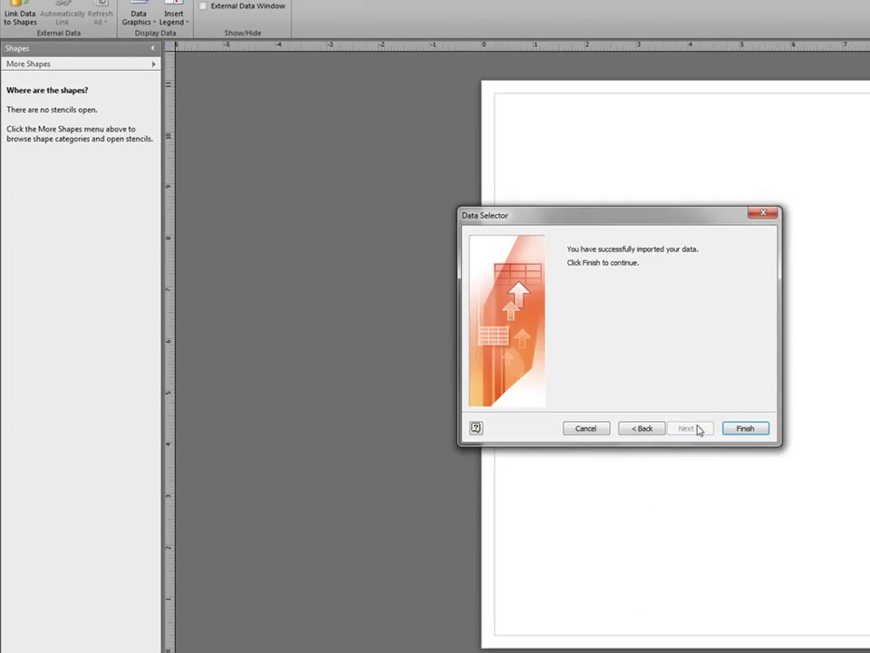
click(744, 429)
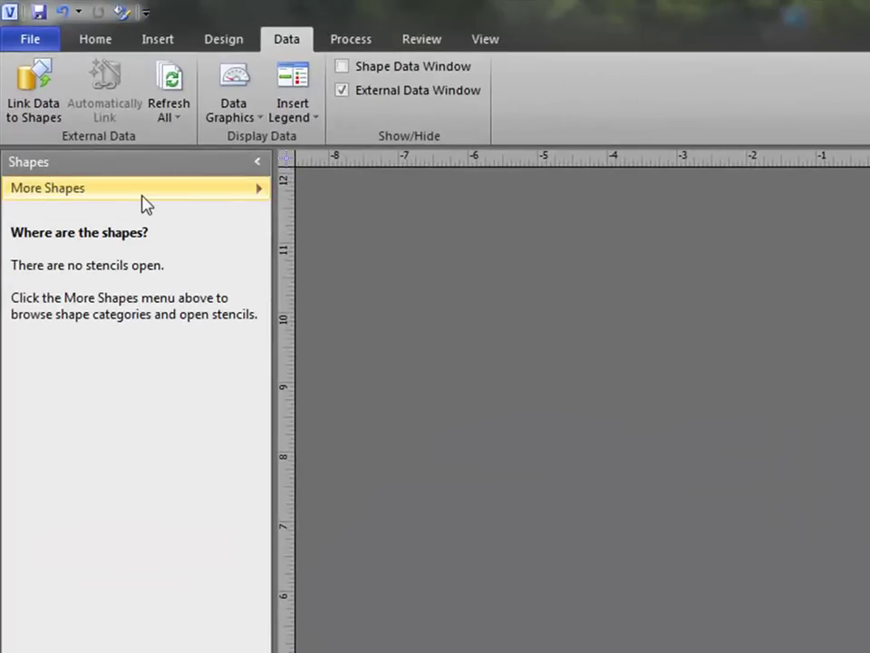
Open the custom ai-stencils stencil and place a Generic 19in Rack on the page.
click(142, 194)
mouse_move(372, 245)
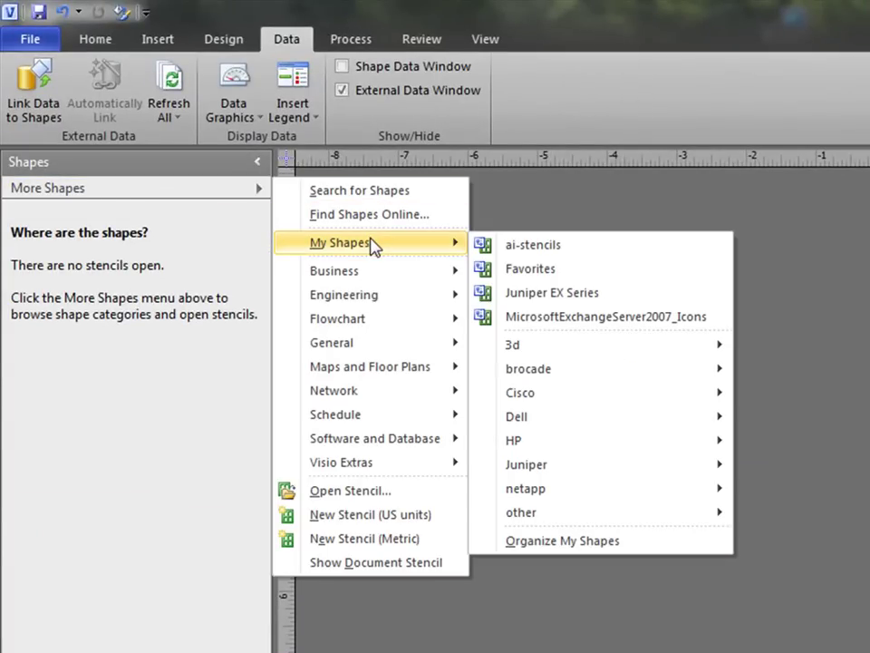
click(499, 247)
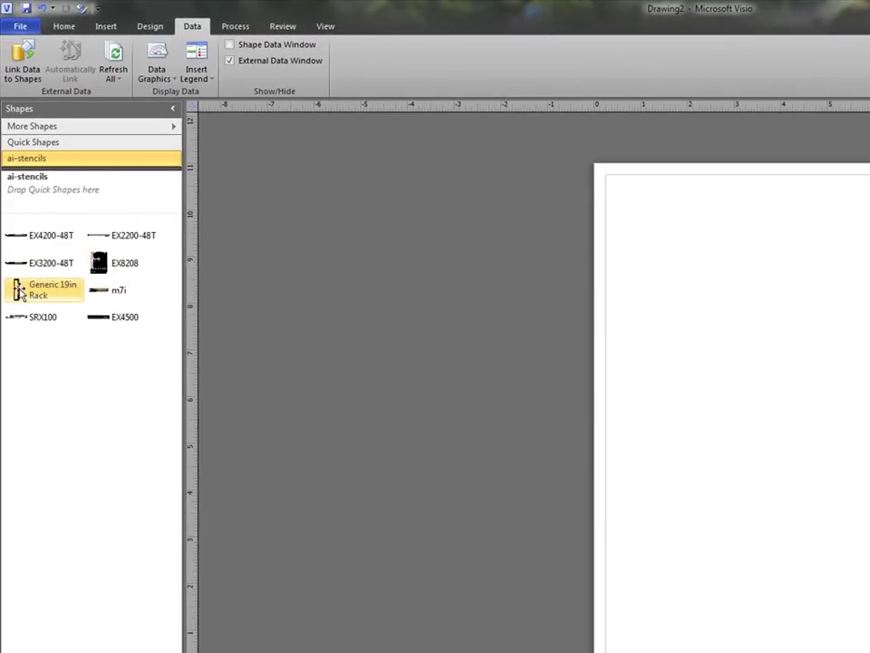
drag(17, 292, 712, 439)
Mount an EX8208 in the lower half of the rack and an EX4500 below it.
drag(98, 263, 713, 560)
click(124, 314)
drag(557, 465, 703, 578)
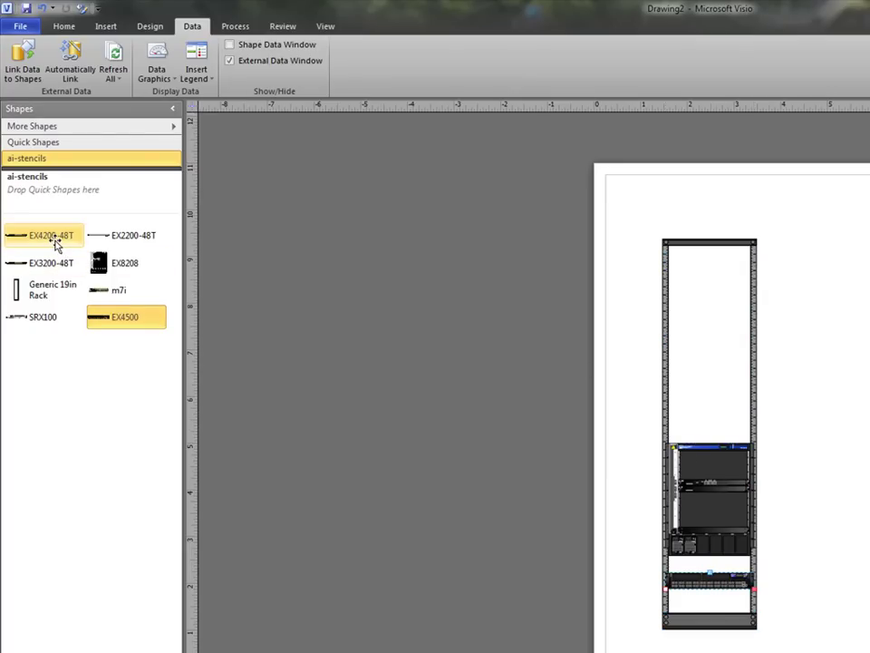
Mount two EX4200-48T switches above the EX8208, plus an EX3200-48T near the rack's top with an m7i just below it.
drag(55, 240, 712, 369)
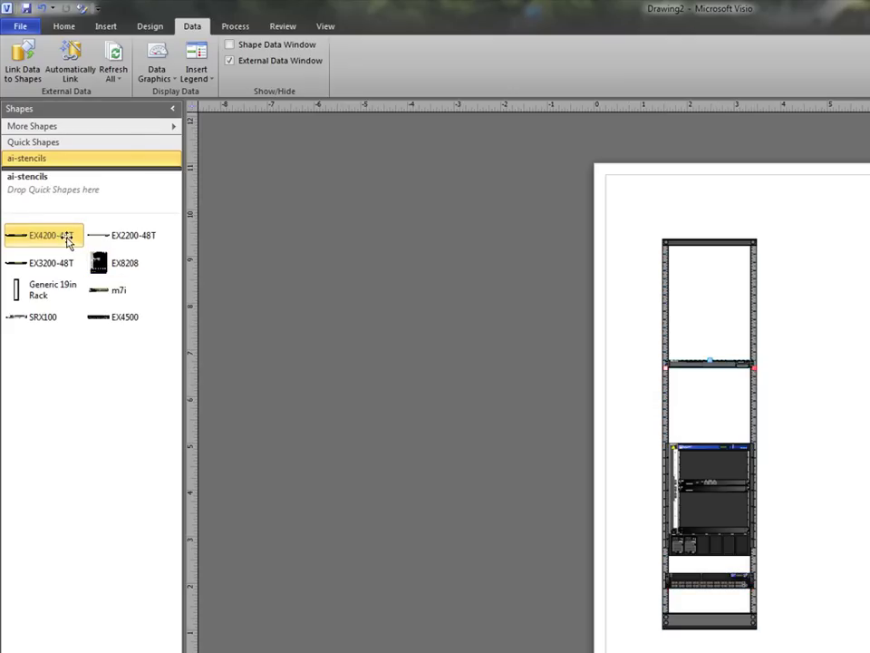
drag(101, 238, 714, 350)
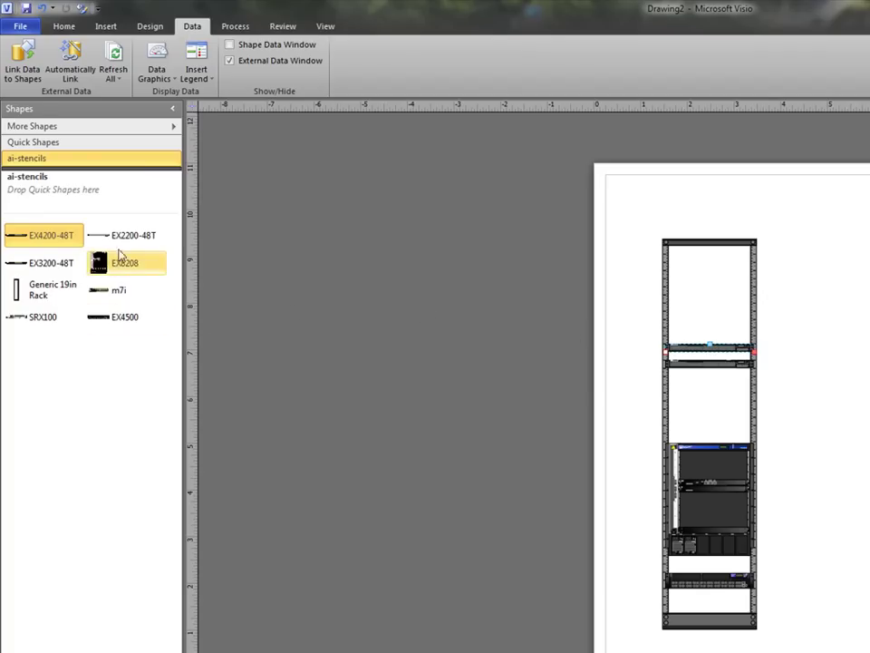
drag(37, 263, 712, 264)
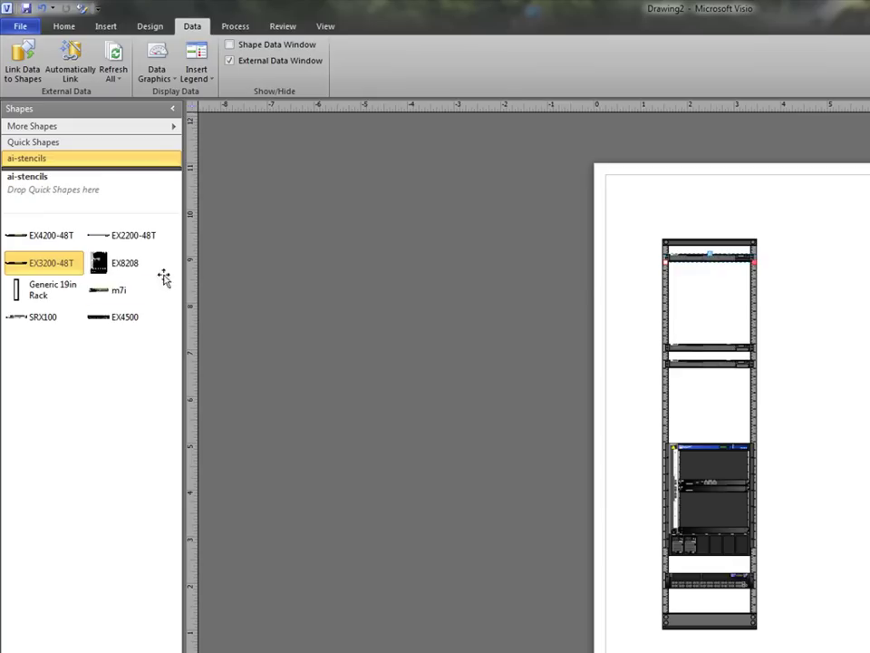
drag(104, 299, 674, 295)
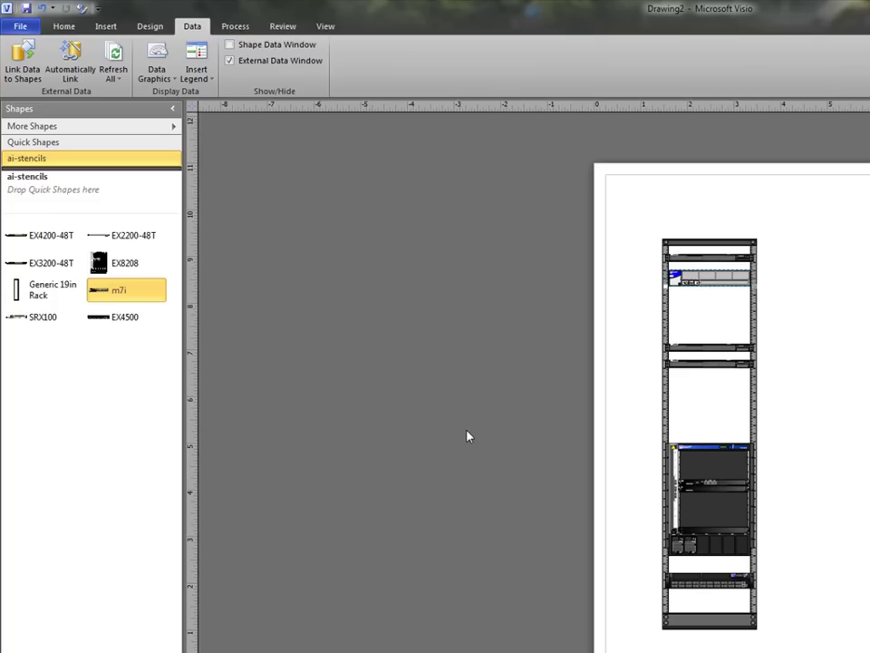
Set up automatic linking for all shapes on this page, matching the Device data column to the Device shape field.
click(70, 59)
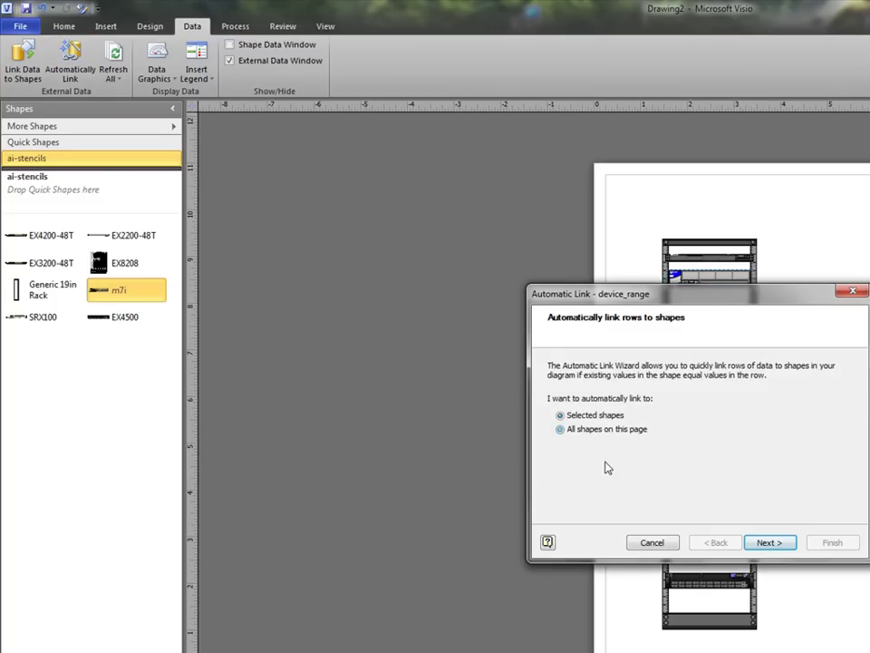
click(755, 544)
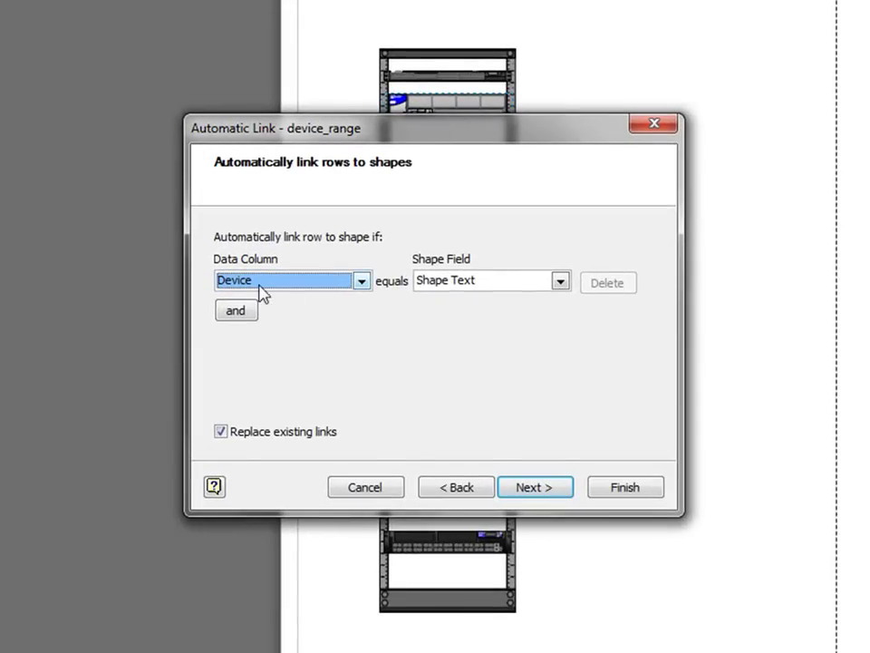
click(478, 289)
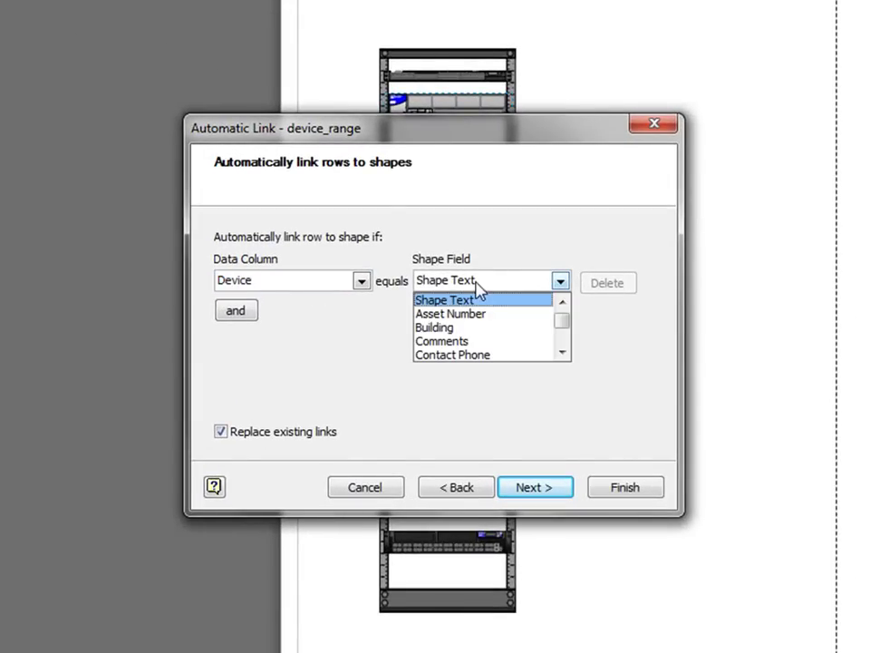
scroll(505, 335, up, 1)
scroll(495, 326, down, 2)
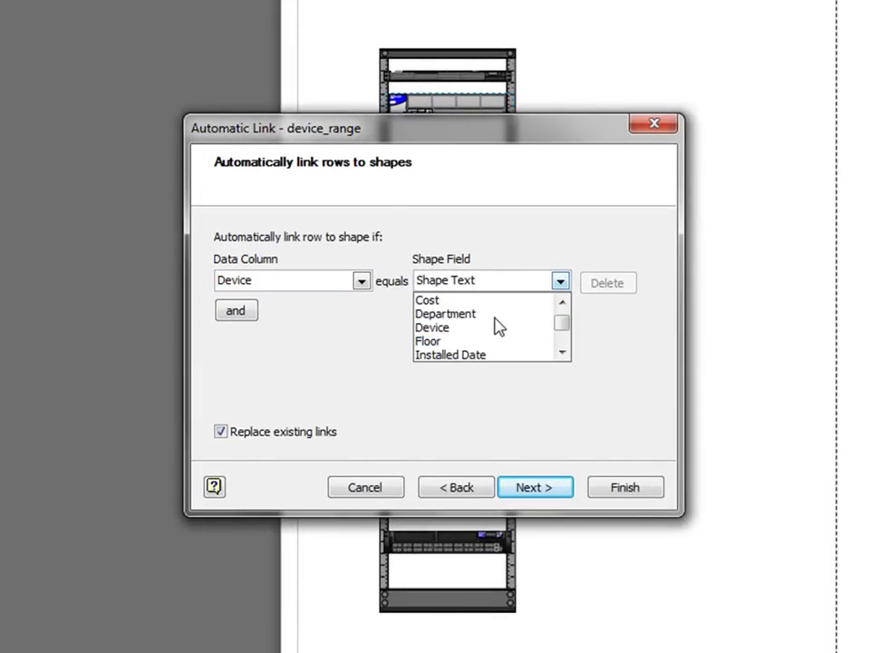
click(476, 328)
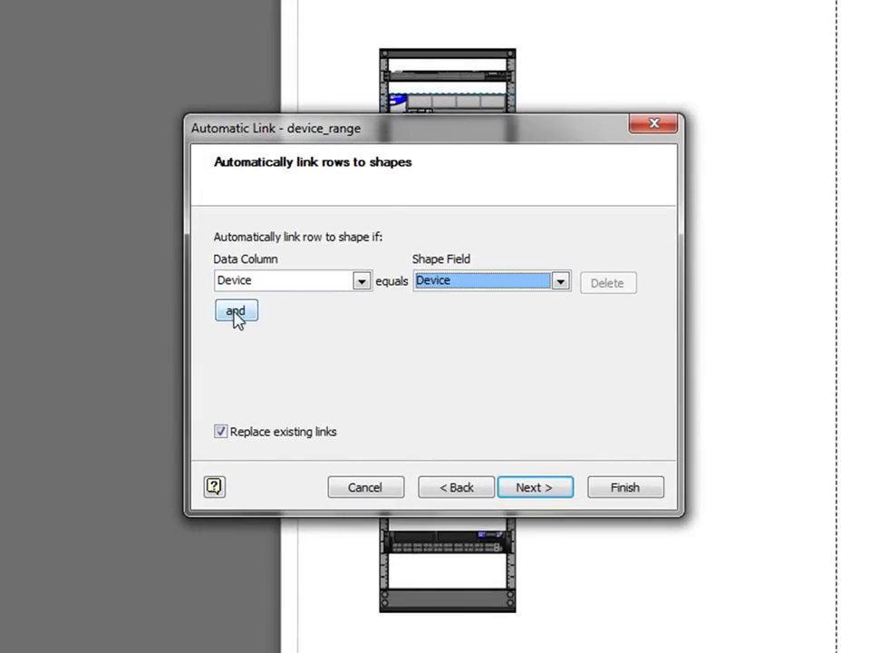
Add a second condition matching the Manufacturer data column to the Manufacturer shape field, and finish the automatic link.
click(236, 311)
click(336, 337)
scroll(313, 371, down, 3)
click(300, 380)
click(462, 350)
scroll(471, 394, down, 5)
scroll(467, 391, up, 1)
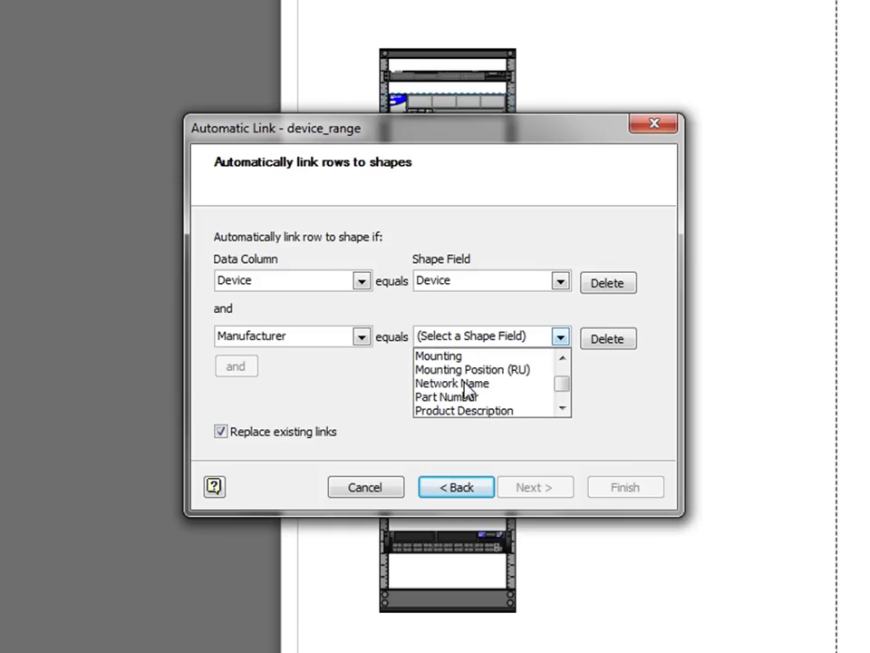
scroll(449, 386, up, 1)
click(451, 382)
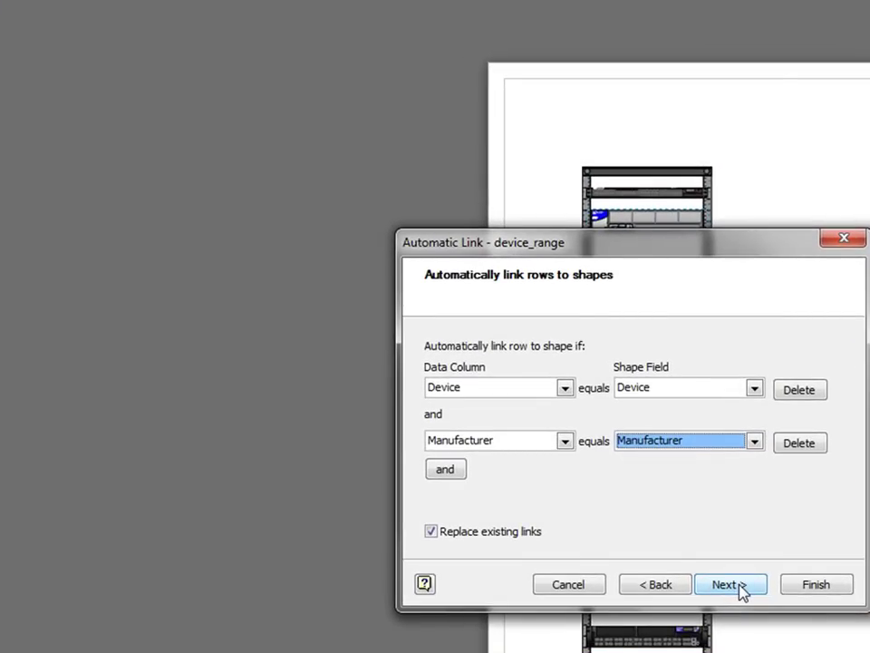
click(730, 585)
click(810, 584)
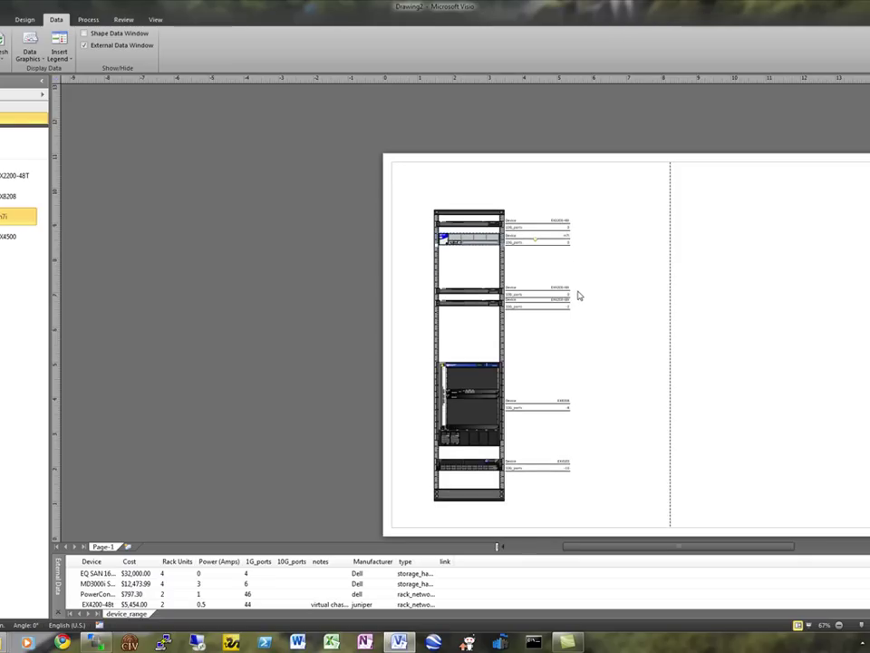
Open the data graphic of the EX3200-48T switch near the rack's top for editing.
scroll(606, 301, up, 3)
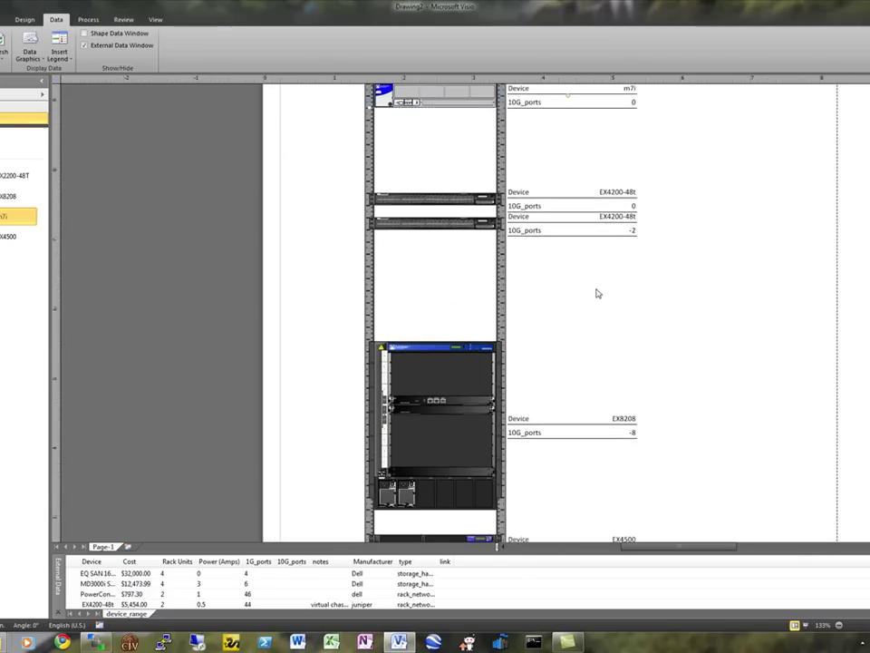
scroll(598, 295, down, 3)
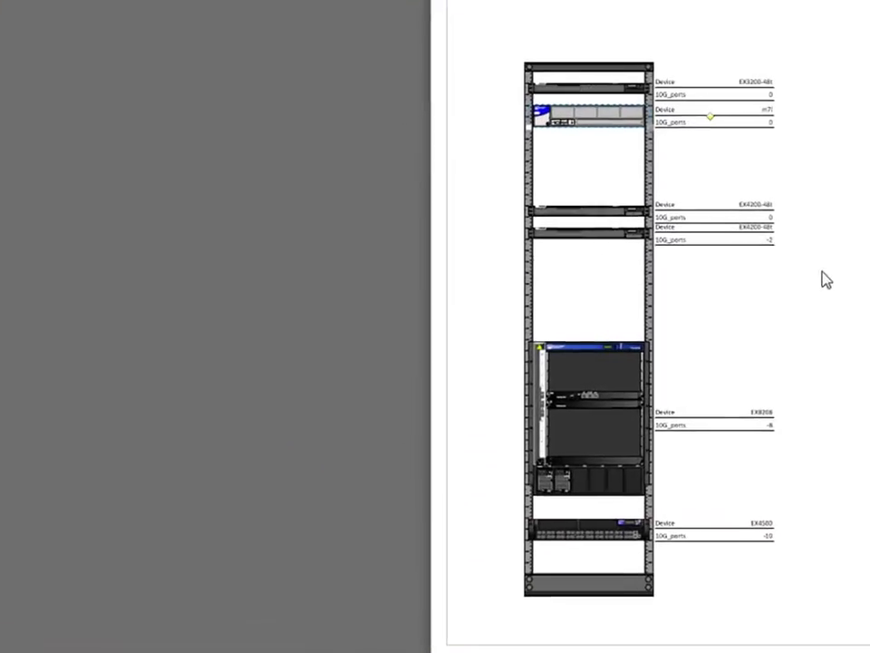
drag(829, 622, 453, 36)
drag(569, 68, 651, 65)
click(757, 86)
right_click(757, 87)
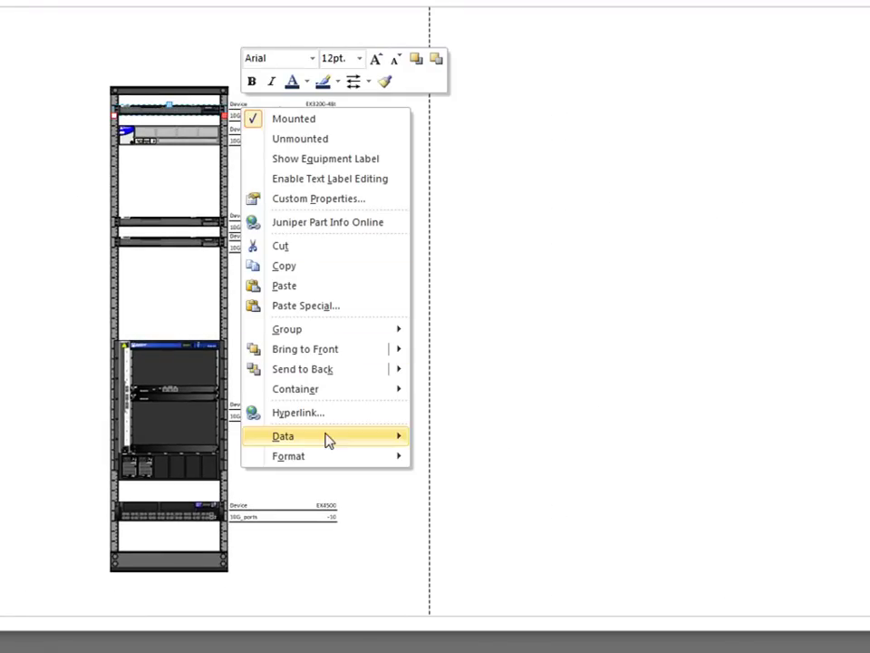
mouse_move(340, 445)
click(447, 483)
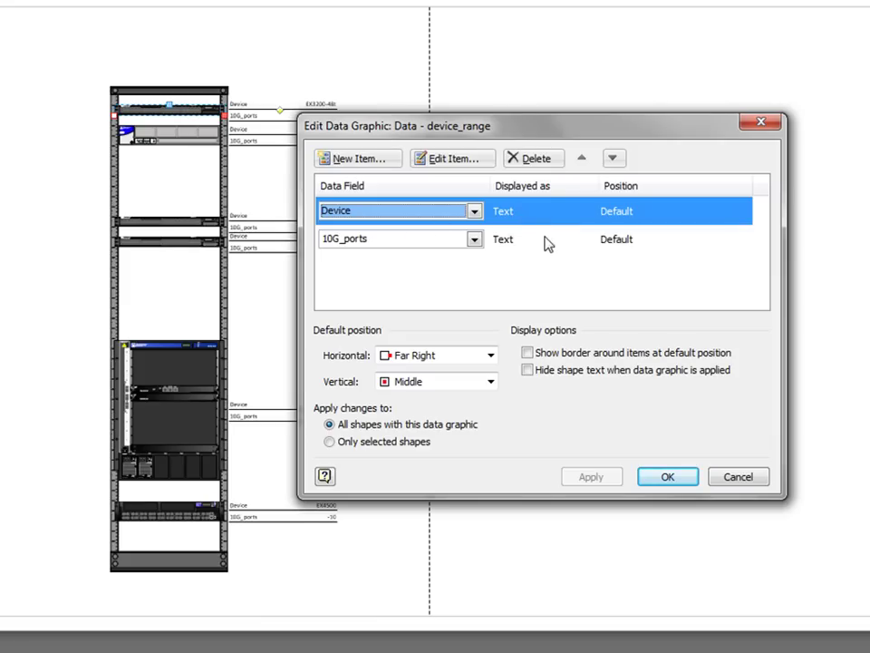
Position the Device item Far Left of the shapes, set its callout width to 1, and apply the data graphic change.
click(454, 159)
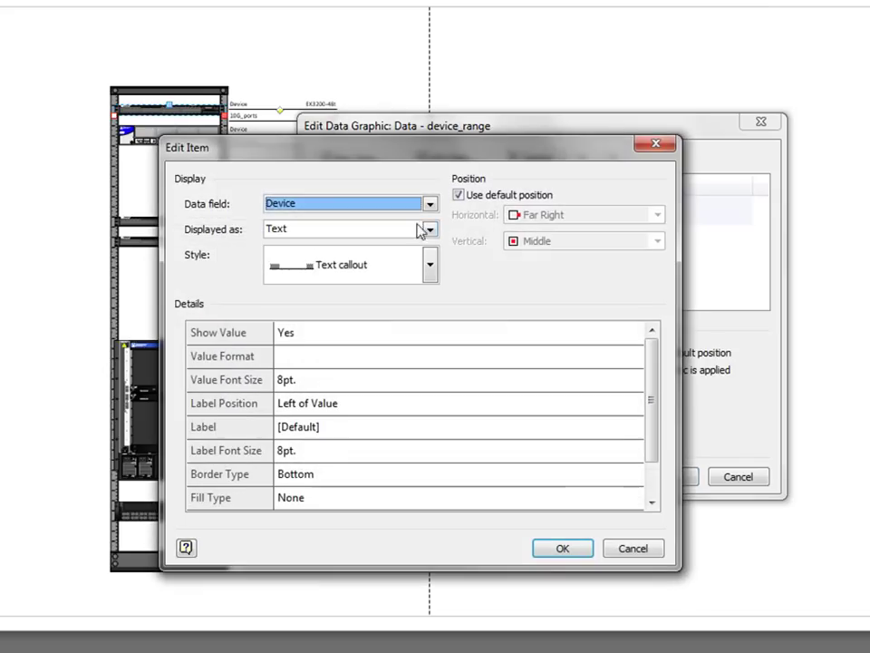
click(505, 196)
click(576, 215)
scroll(603, 263, up, 1)
click(580, 233)
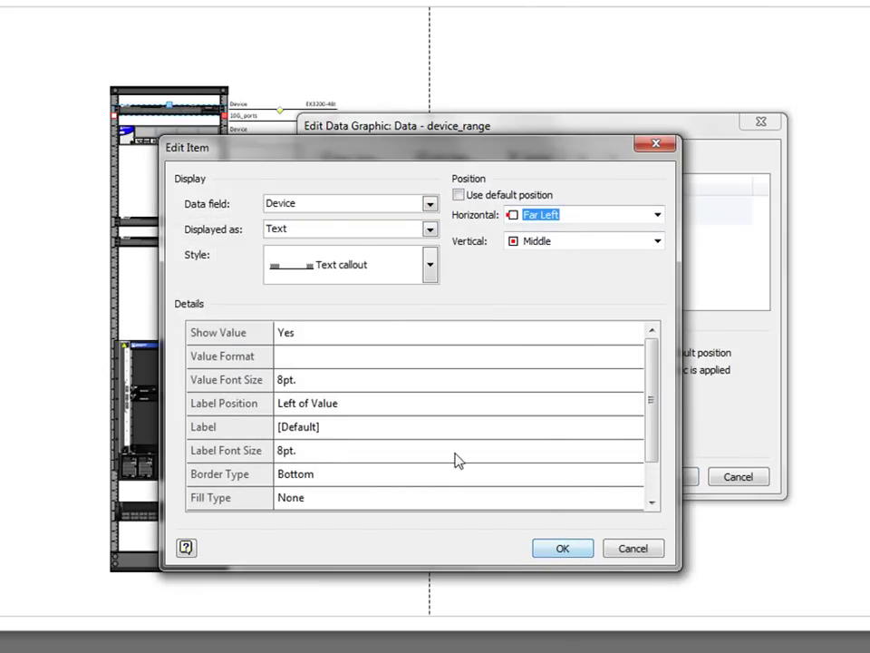
drag(653, 398, 654, 461)
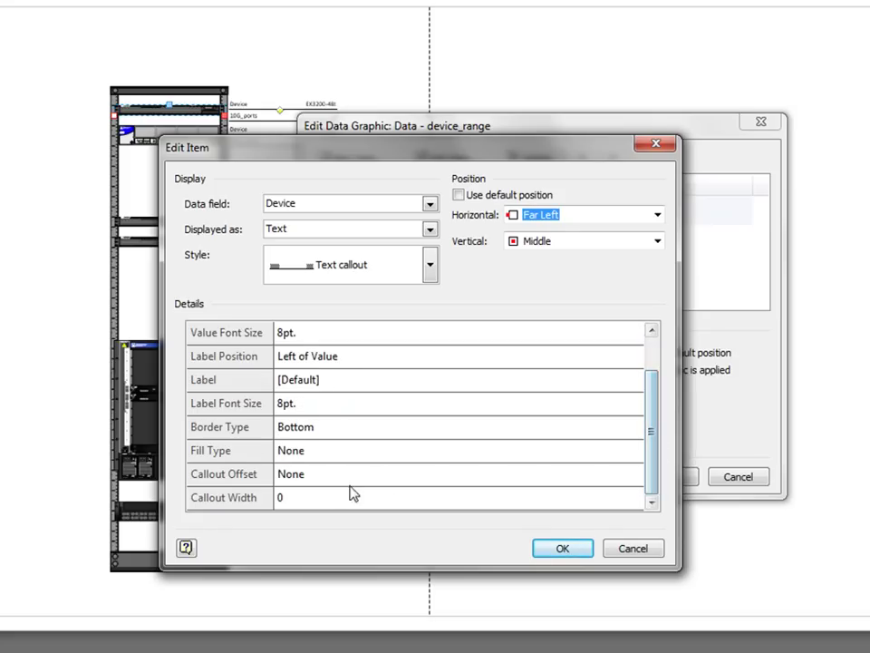
click(312, 498)
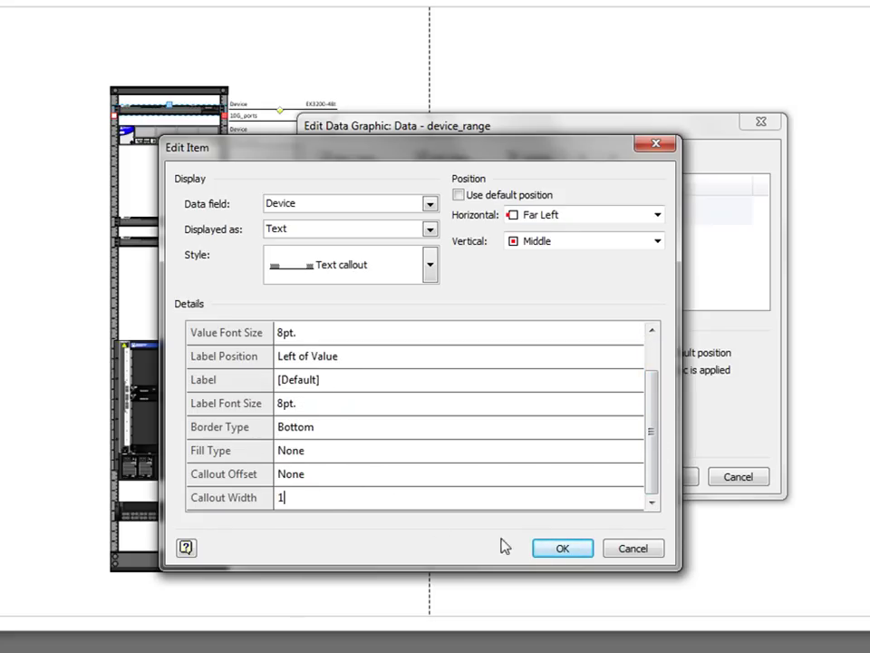
click(559, 547)
click(583, 476)
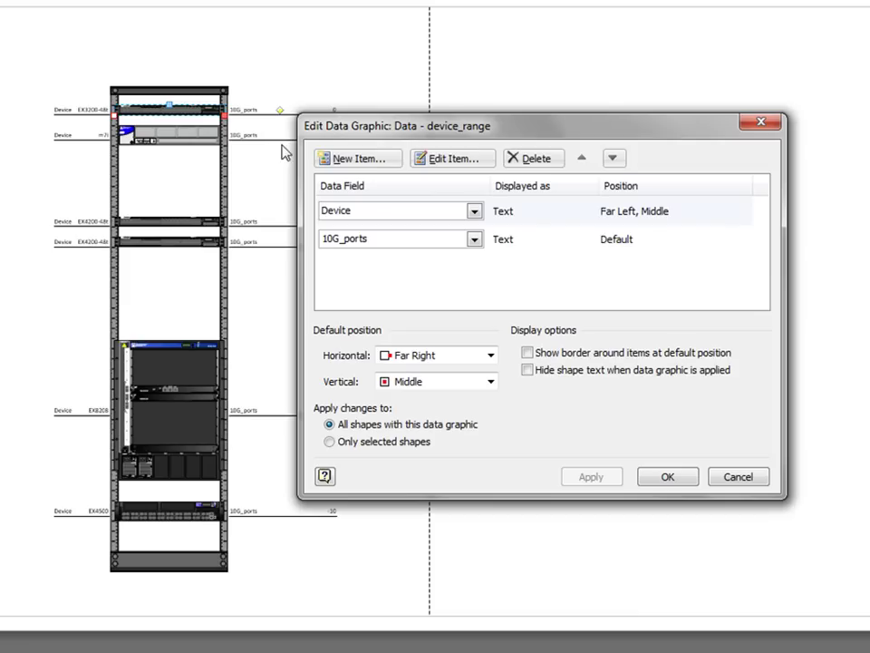
Set the Device item's label position to Not Shown and apply the change to the data graphic.
double_click(539, 217)
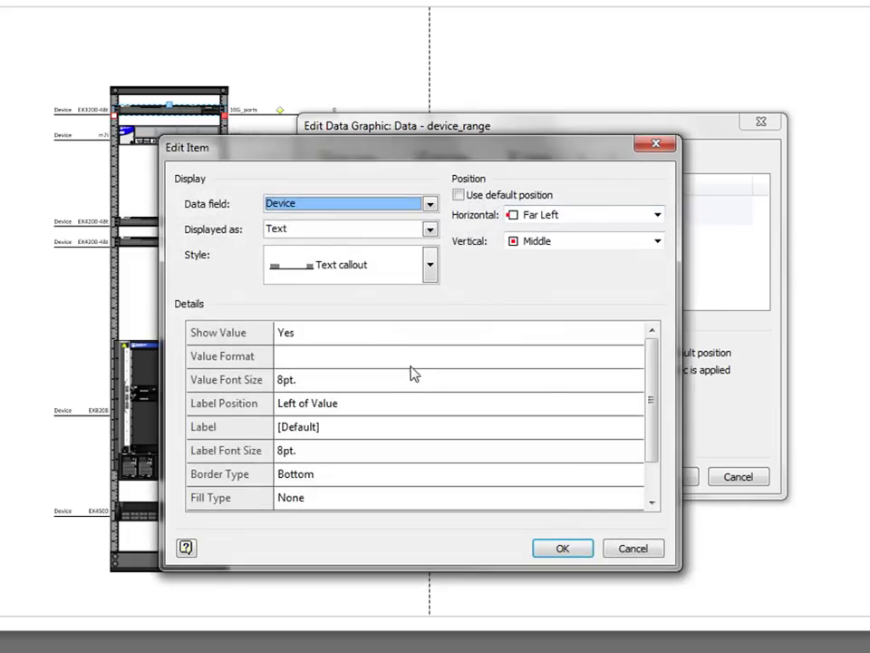
click(445, 428)
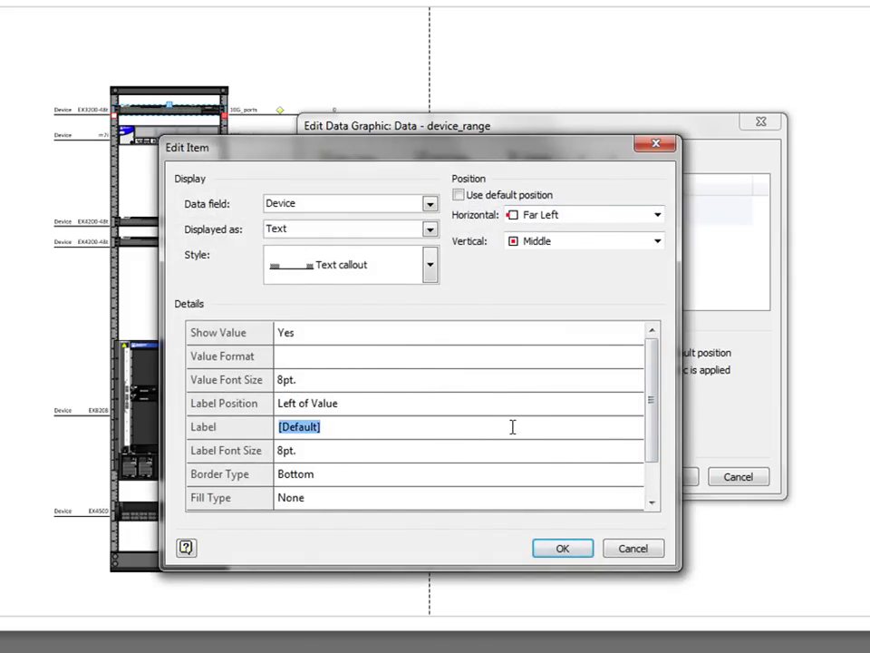
click(599, 408)
click(636, 405)
click(602, 421)
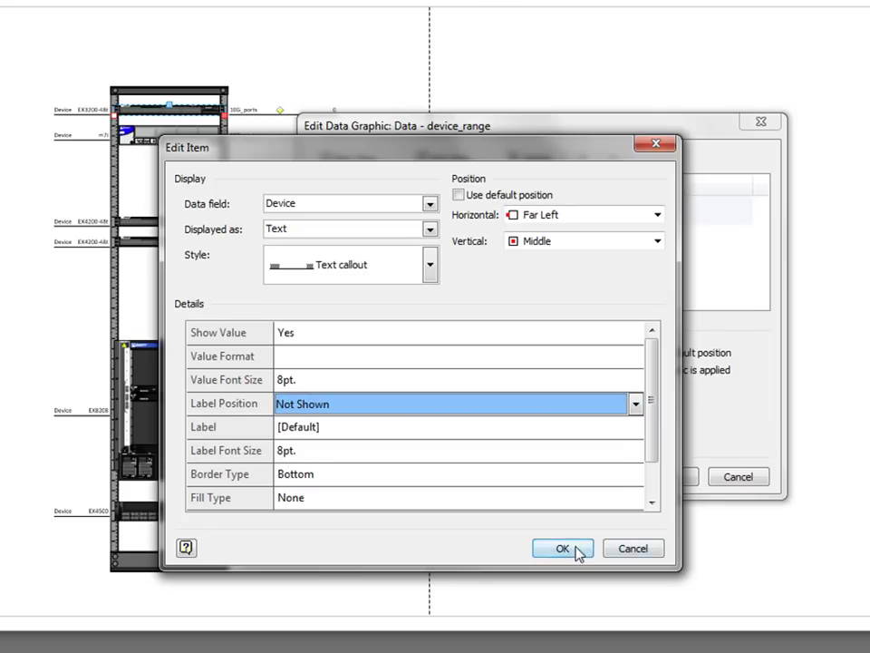
click(563, 548)
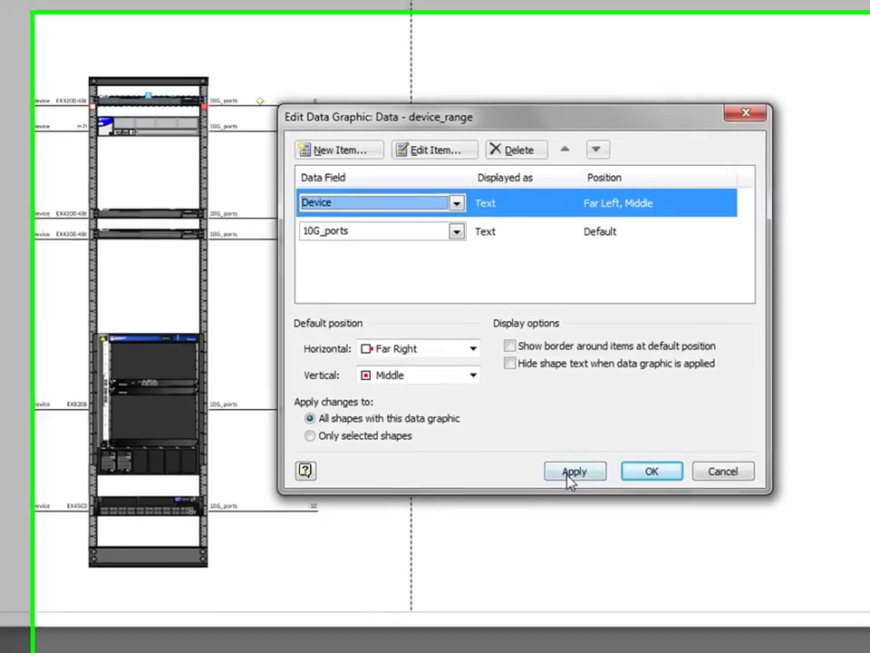
click(571, 479)
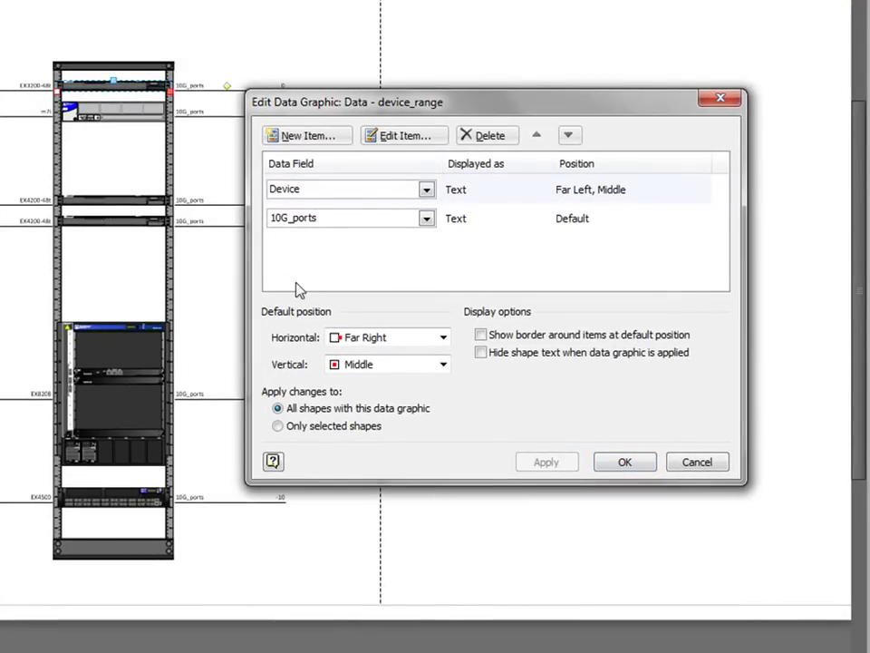
Switch the 10G_ports item to the Cost field and display it as a Data Bar in the Progress bar style.
click(423, 217)
click(423, 218)
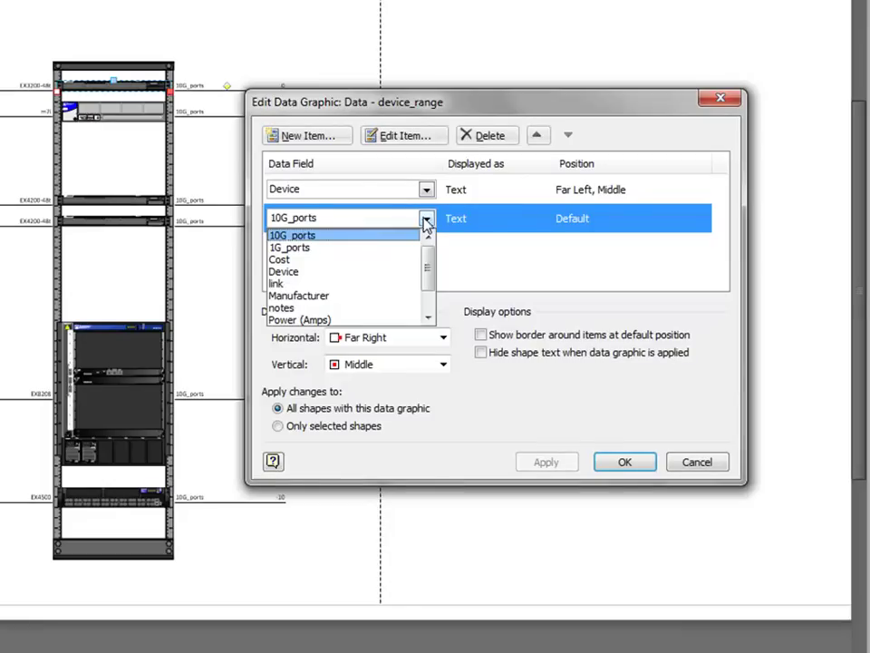
click(384, 260)
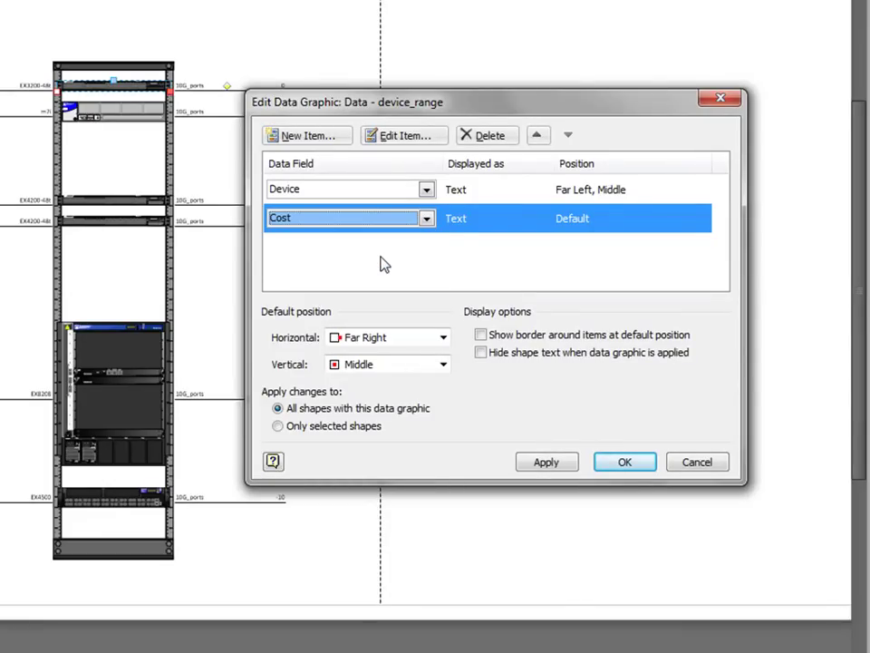
click(416, 140)
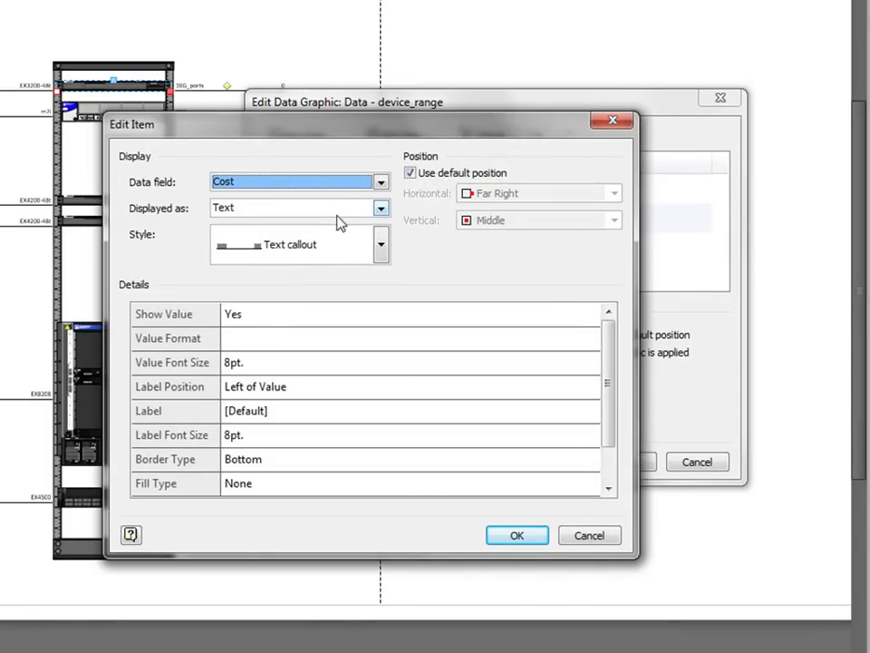
click(344, 251)
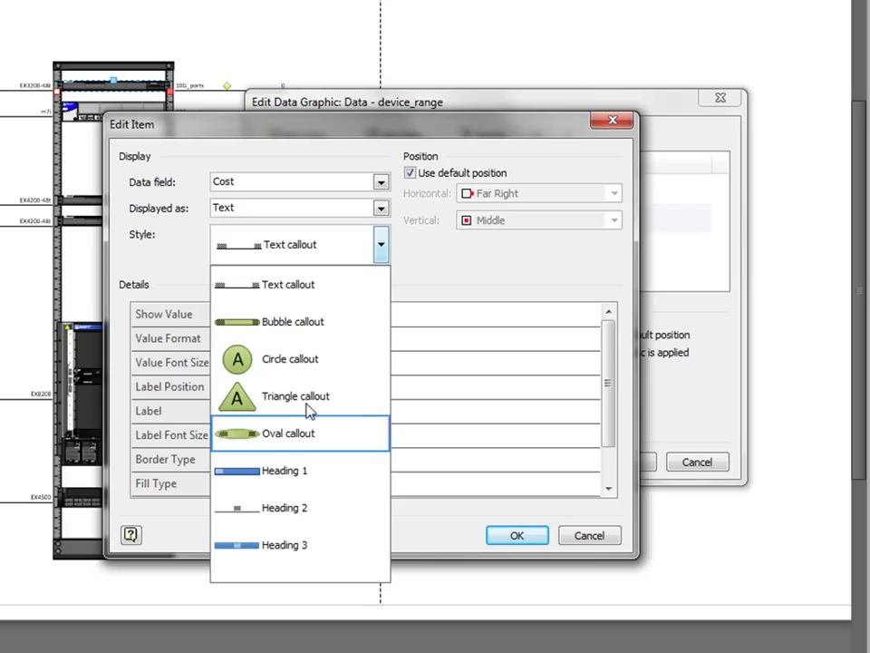
click(349, 211)
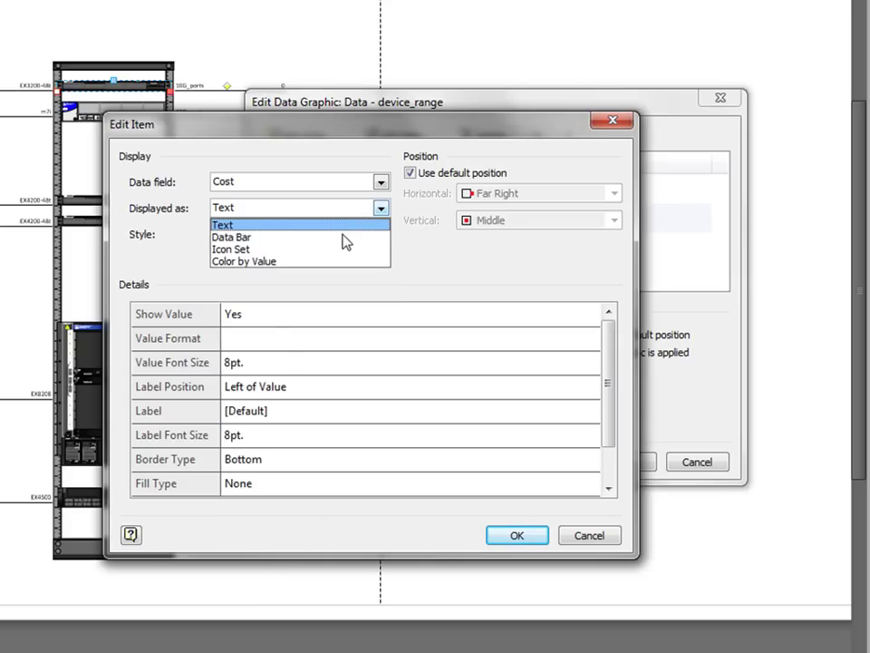
click(345, 237)
click(342, 250)
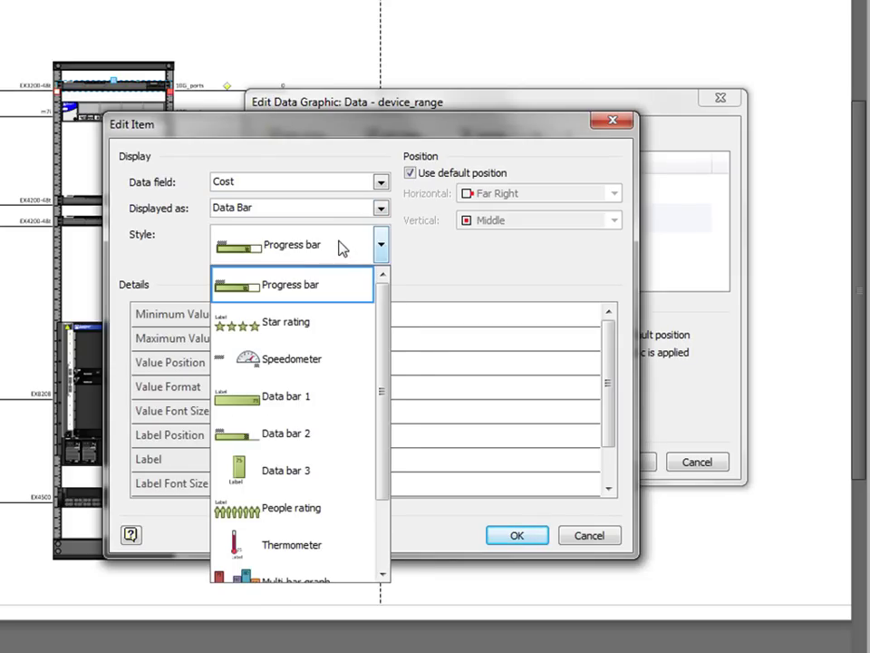
click(354, 285)
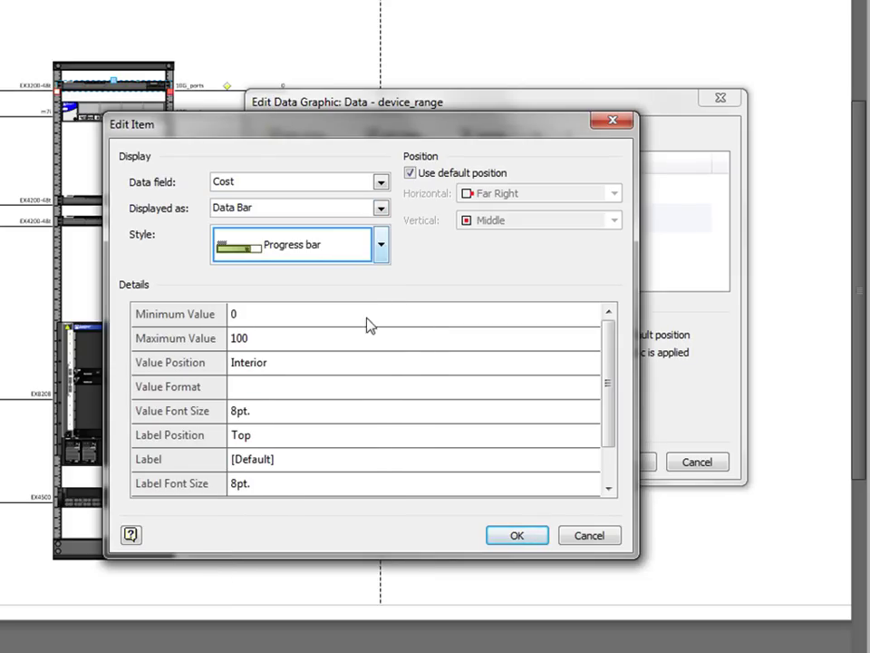
Set the Cost bar's maximum value to 70000 and its label position to Not Shown, and apply the change.
click(263, 339)
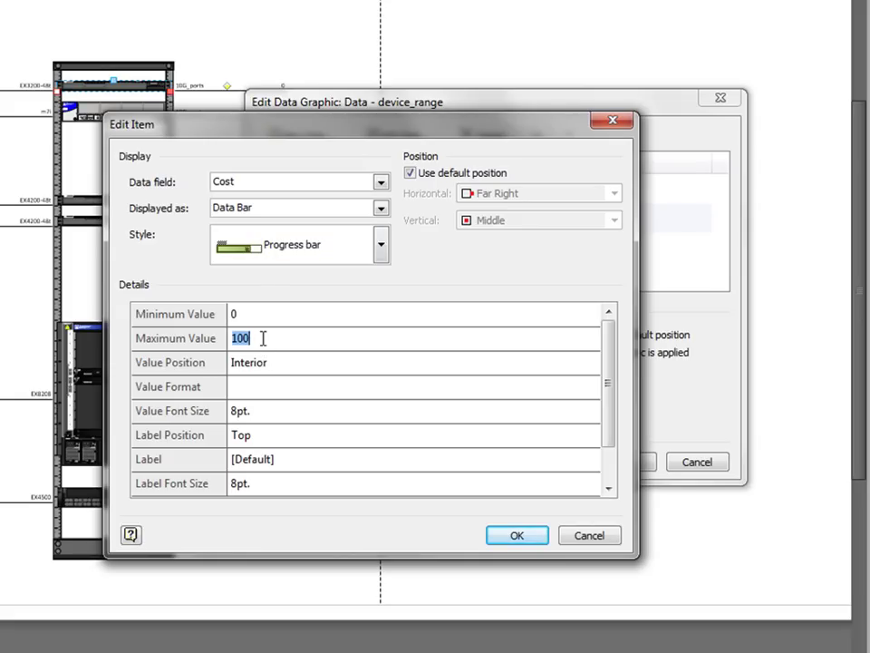
text(70000)
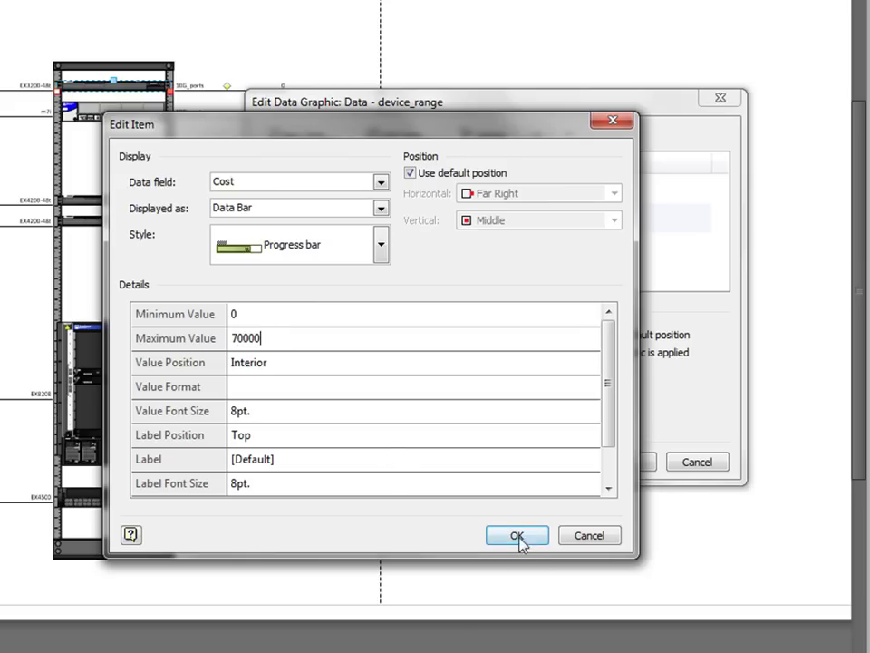
drag(613, 385, 614, 444)
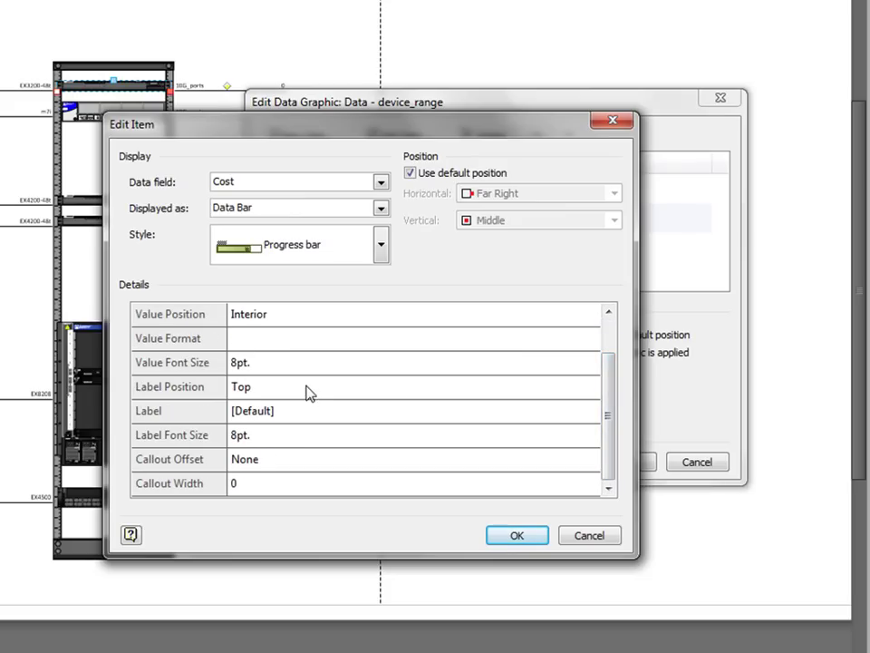
click(309, 392)
click(590, 389)
click(461, 406)
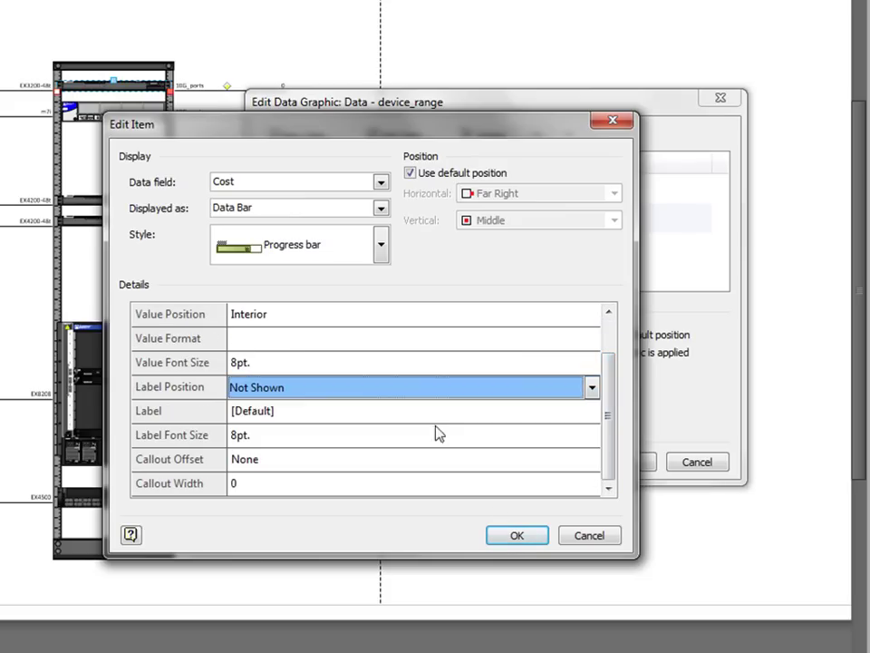
click(517, 535)
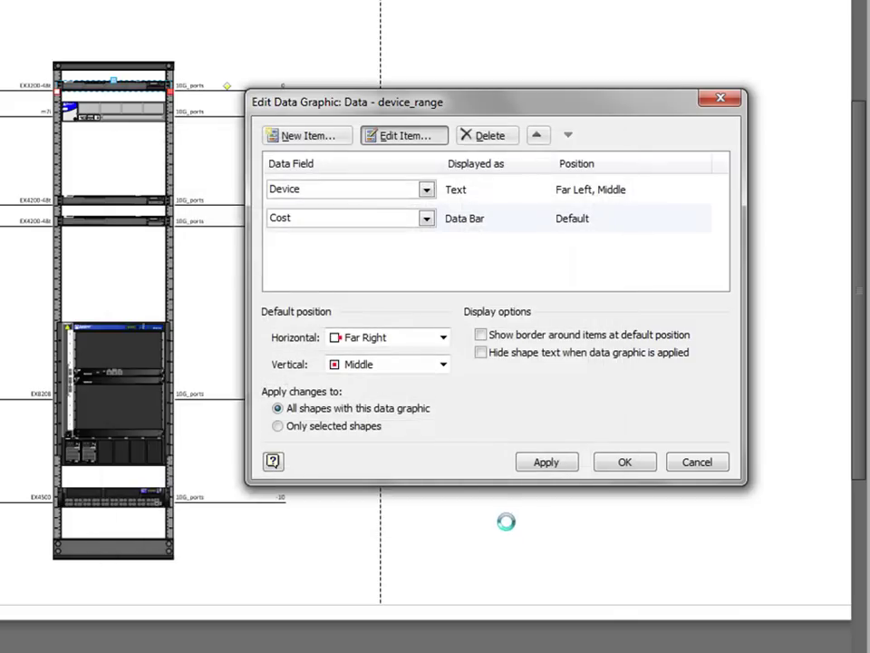
click(544, 463)
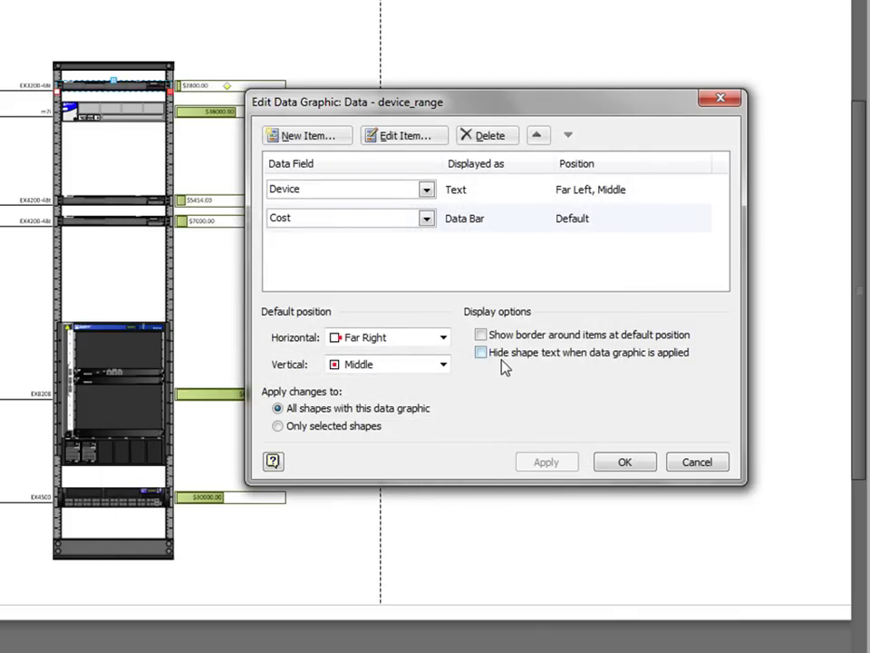
drag(352, 105, 415, 98)
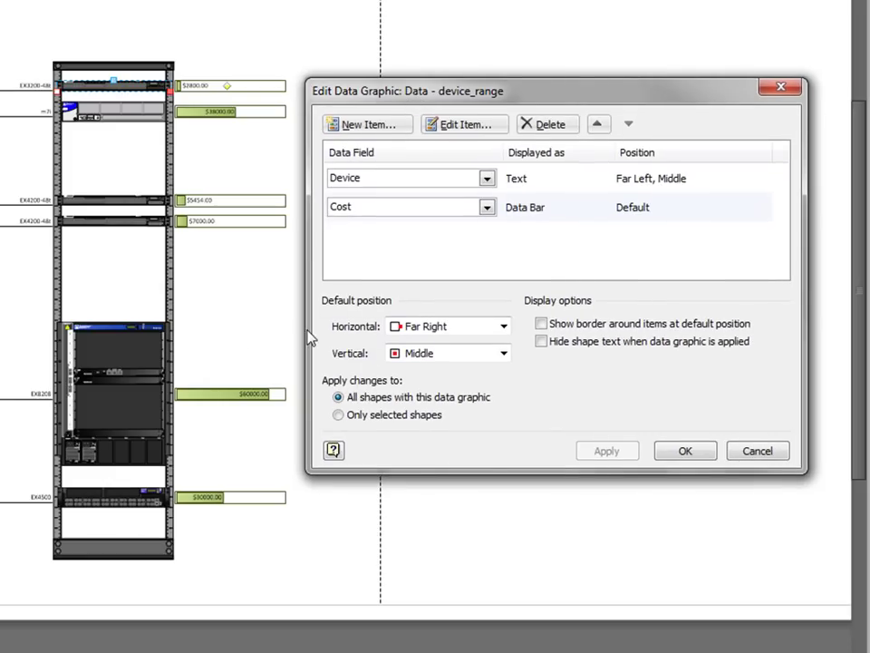
Add a new data graphic item for the Power (Amps) field, displayed as a Data Bar.
click(388, 130)
click(313, 182)
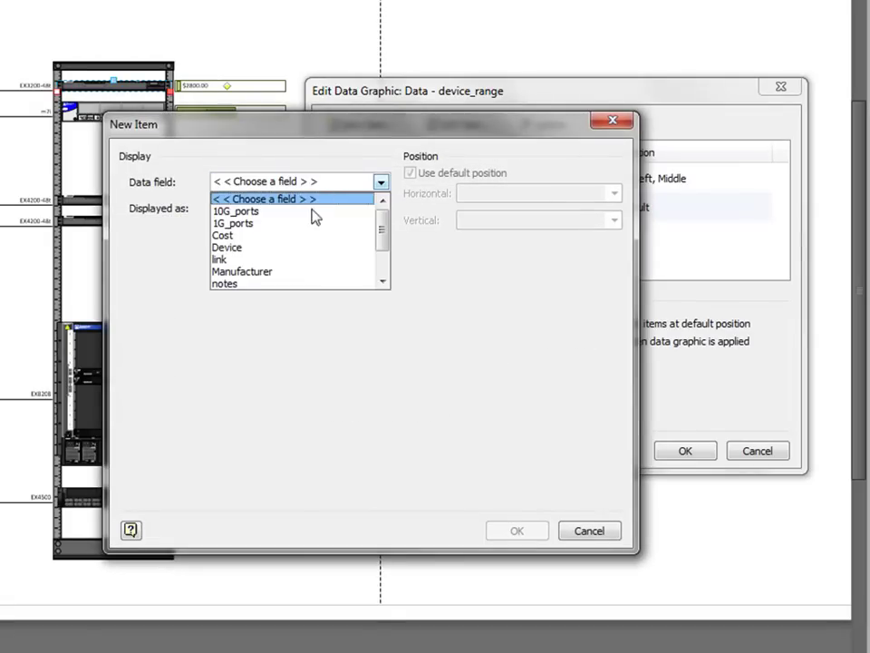
scroll(299, 272, down, 1)
click(282, 249)
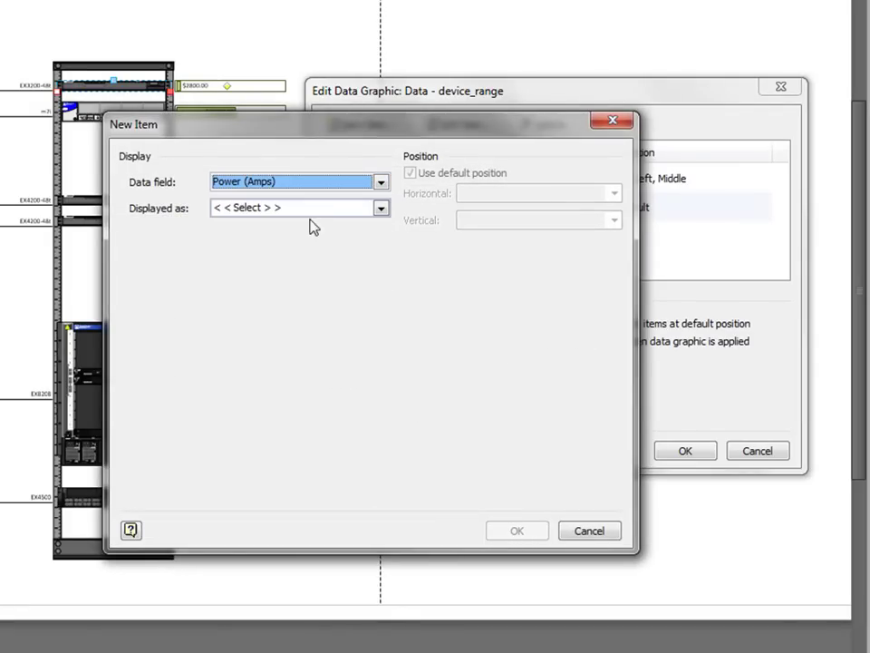
click(367, 208)
click(350, 248)
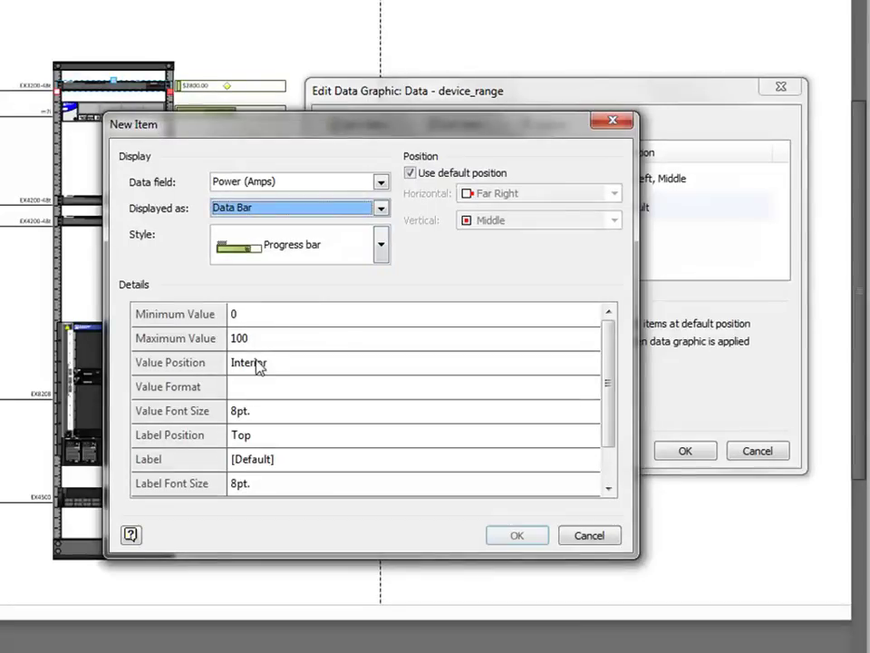
Set the Power (Amps) bar's maximum value to 12 and its label position to Not Shown, and apply the data graphic.
click(270, 337)
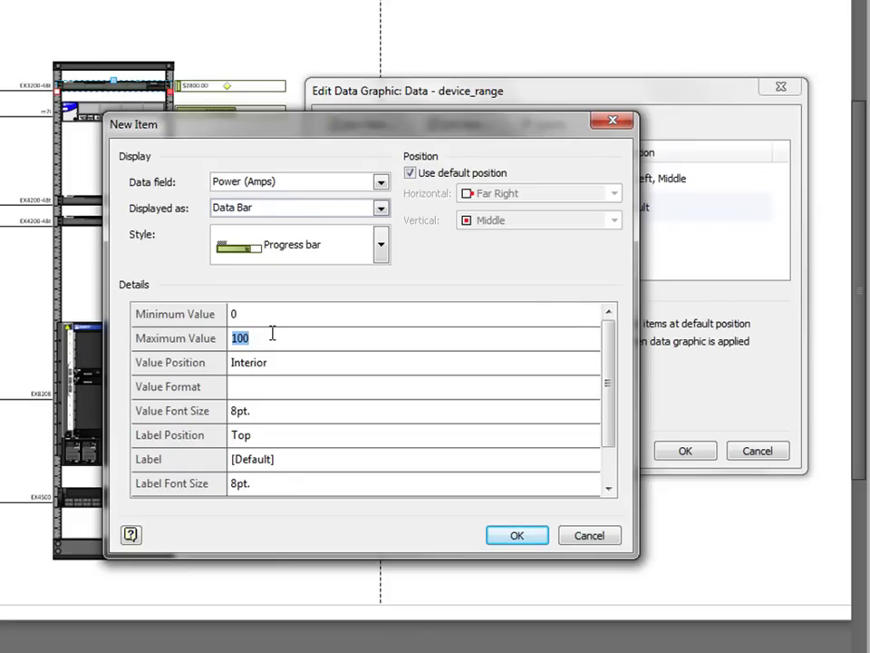
text(12)
click(500, 436)
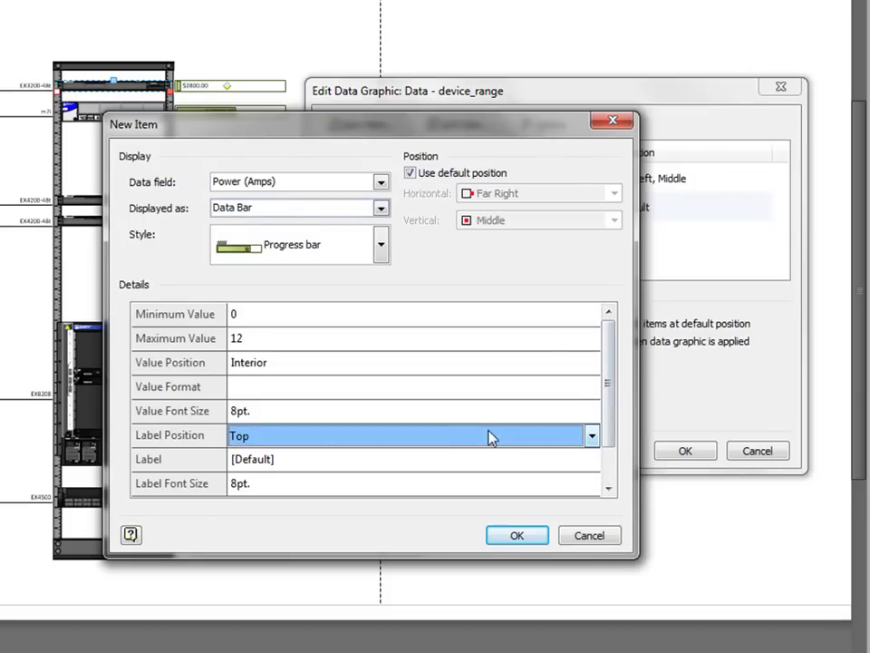
click(590, 438)
click(393, 456)
click(516, 536)
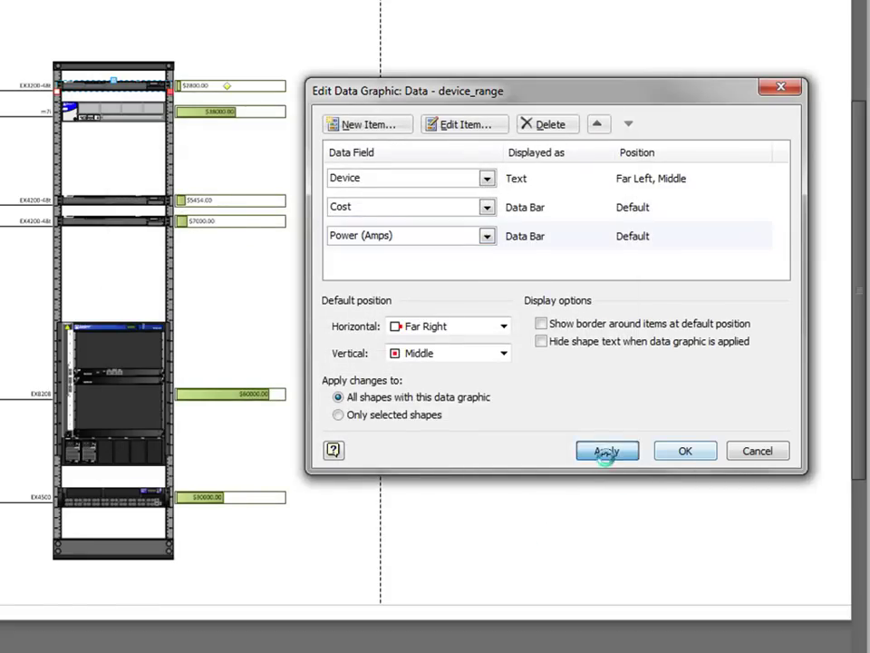
click(607, 453)
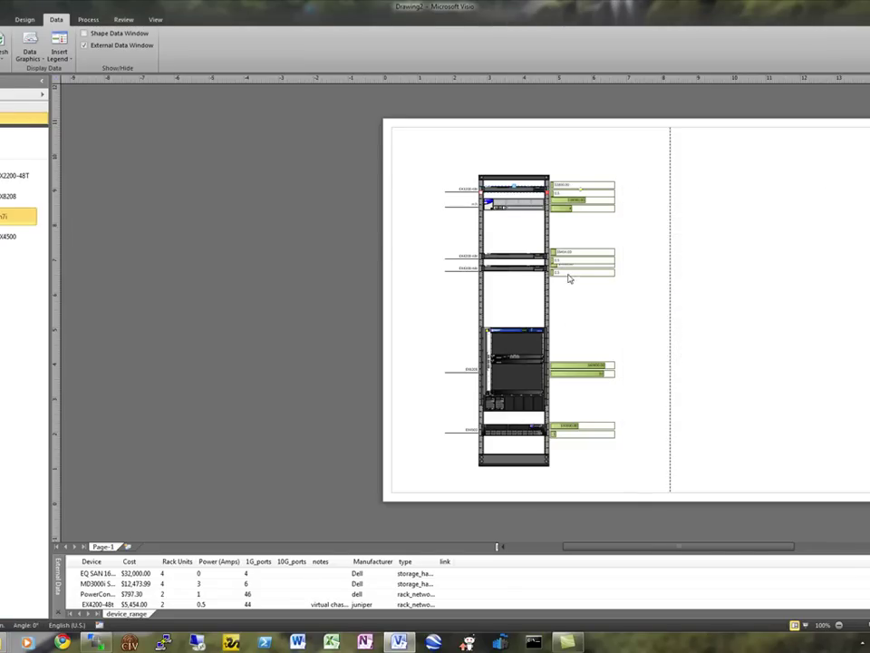
click(848, 403)
Move the upper EX4200-48T switch slightly higher in the rack so its data bars clear those of the lower one.
scroll(570, 278, up, 2)
scroll(399, 390, up, 2)
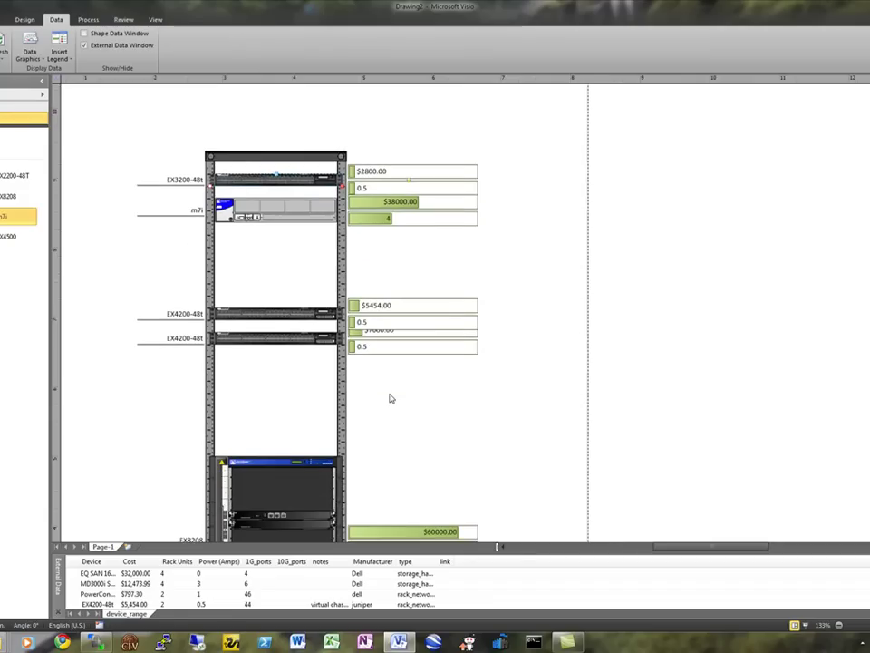
click(407, 316)
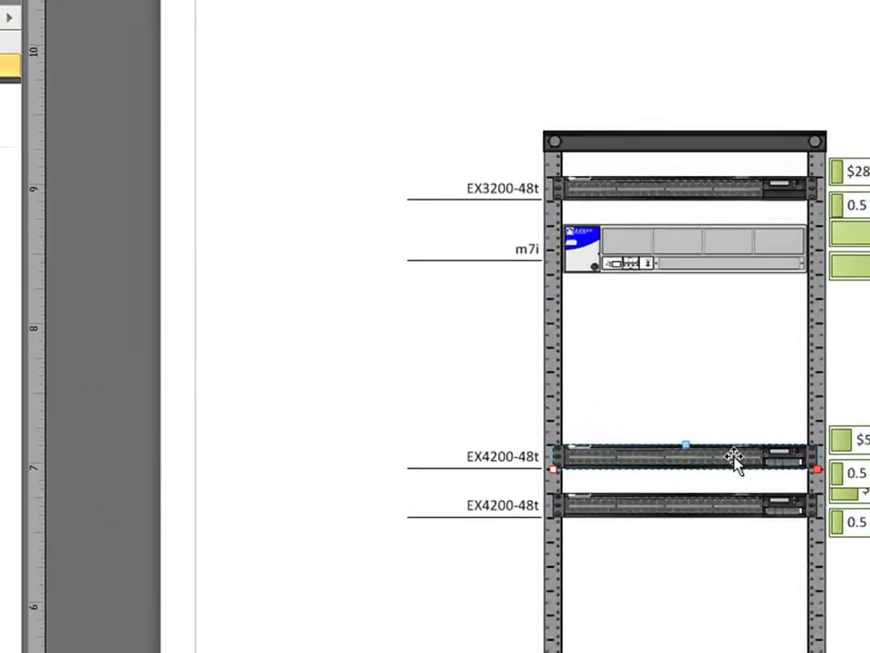
drag(735, 459, 731, 435)
Edit the device data graphic's Power (Amps) bar so its label position is Right, and apply the change to all shapes.
scroll(771, 576, down, 5)
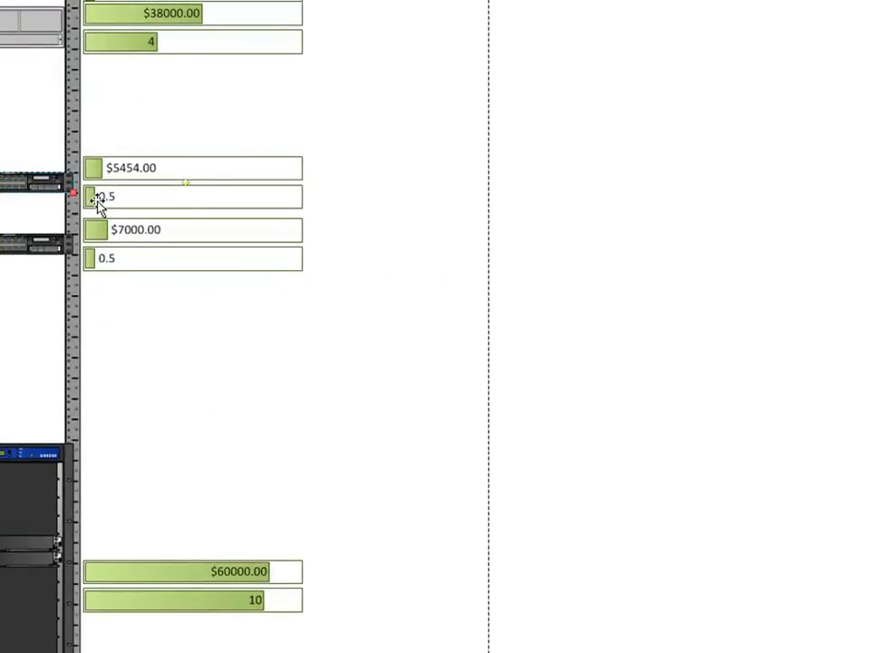
right_click(98, 205)
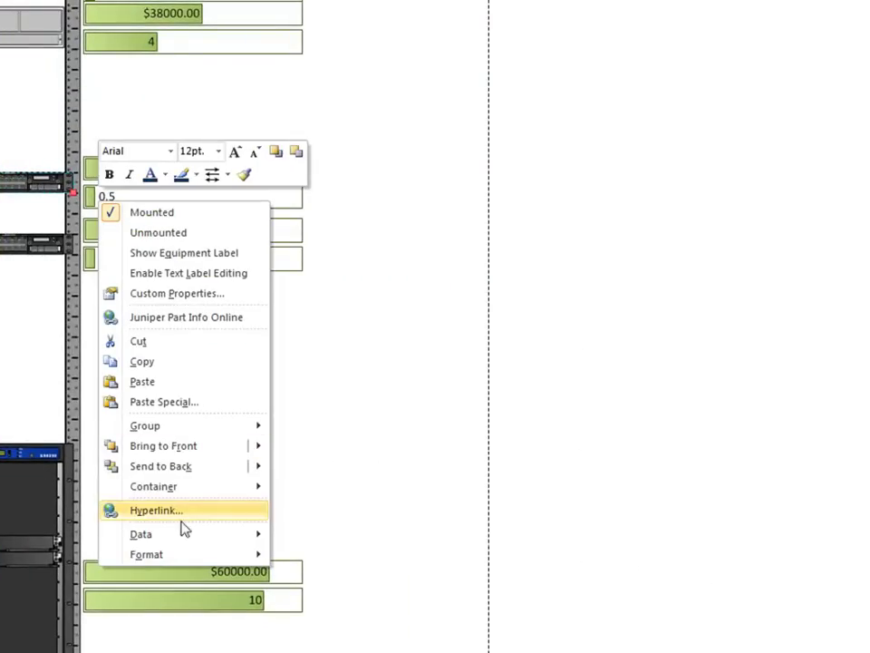
mouse_move(181, 534)
click(361, 577)
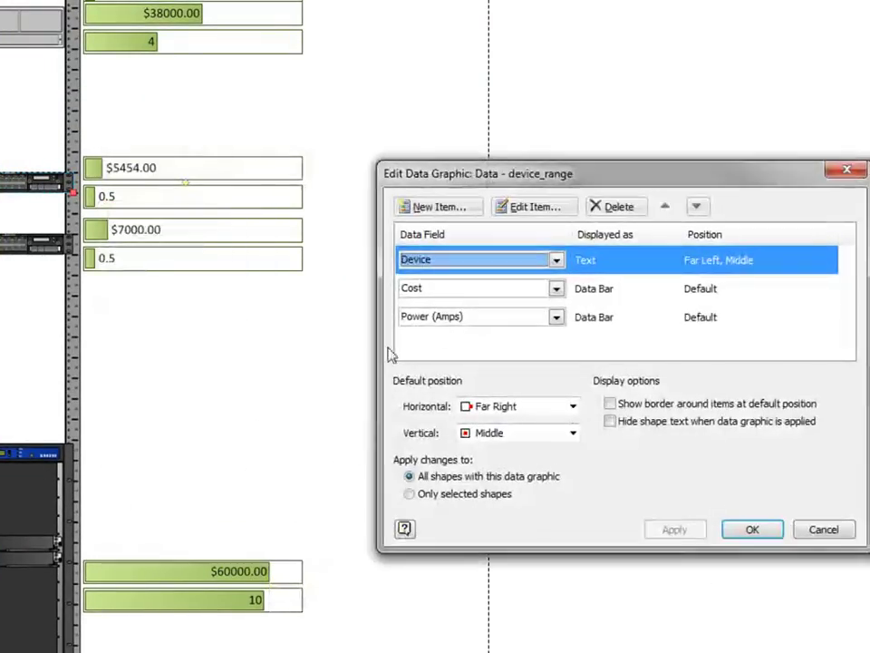
click(556, 316)
click(526, 206)
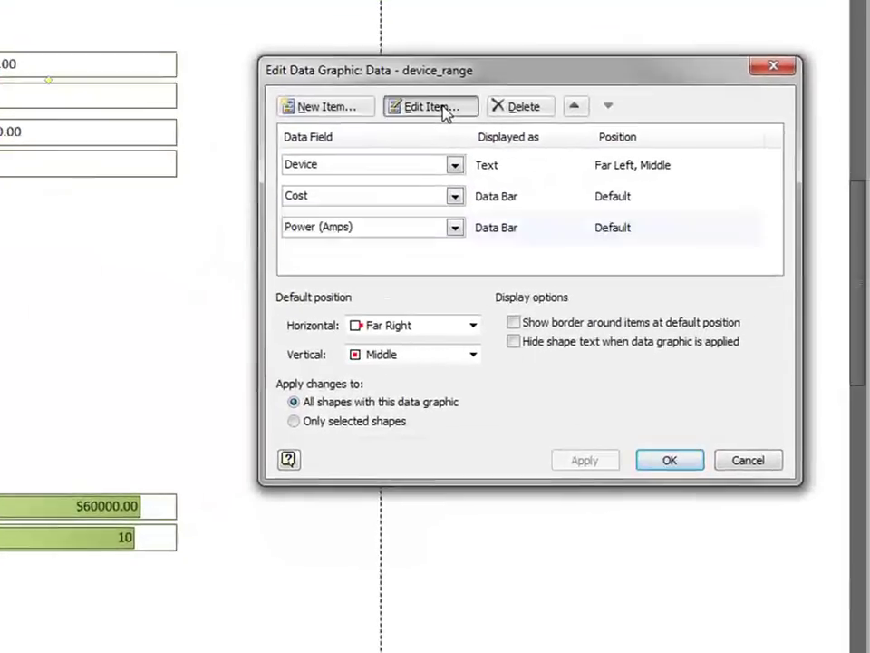
click(527, 206)
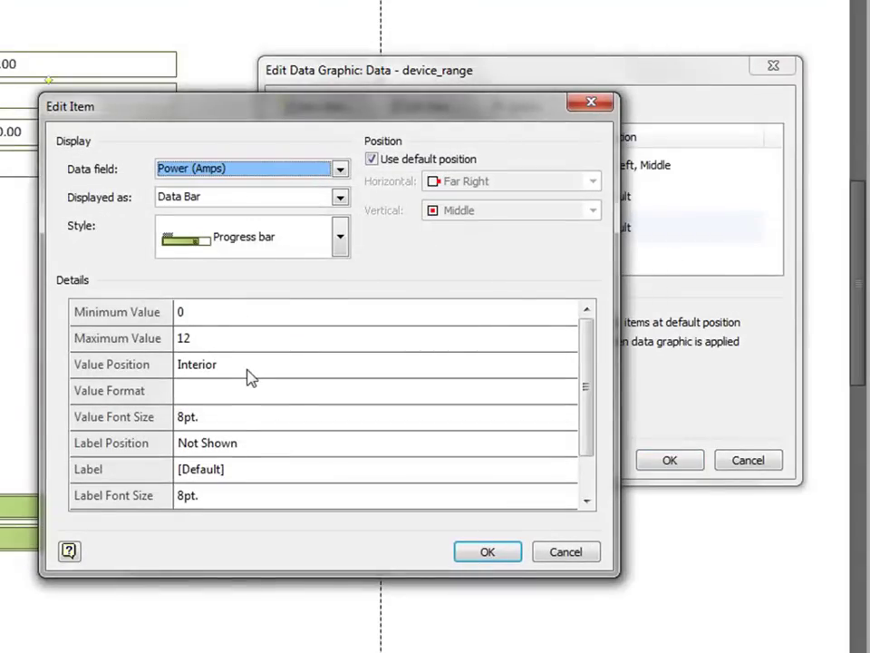
click(308, 446)
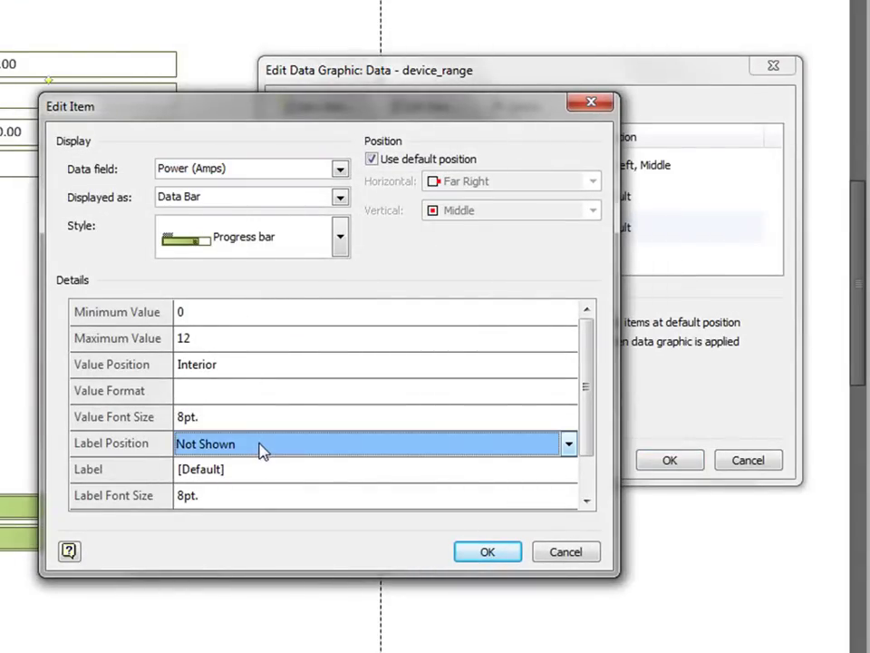
click(477, 445)
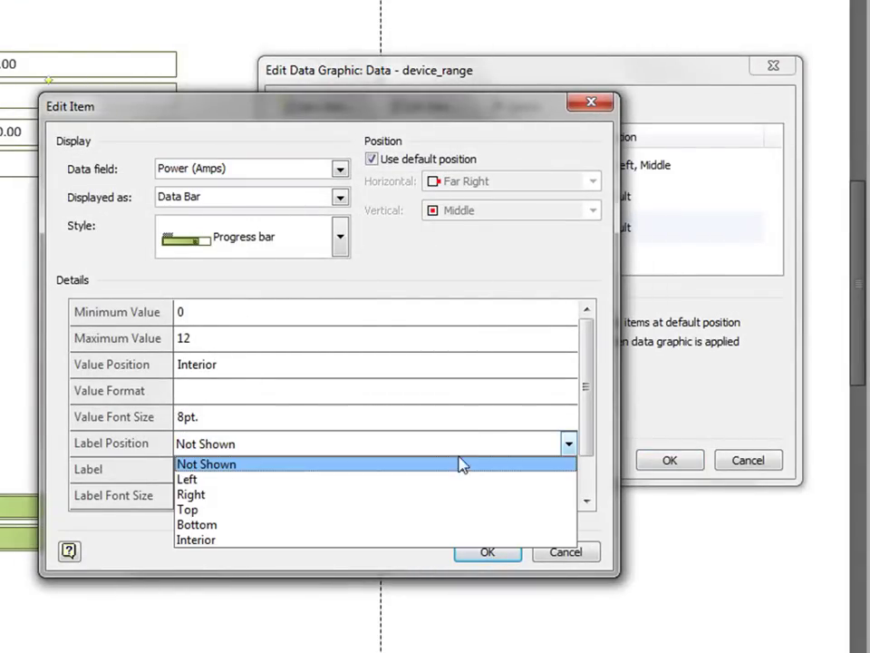
click(422, 495)
click(488, 555)
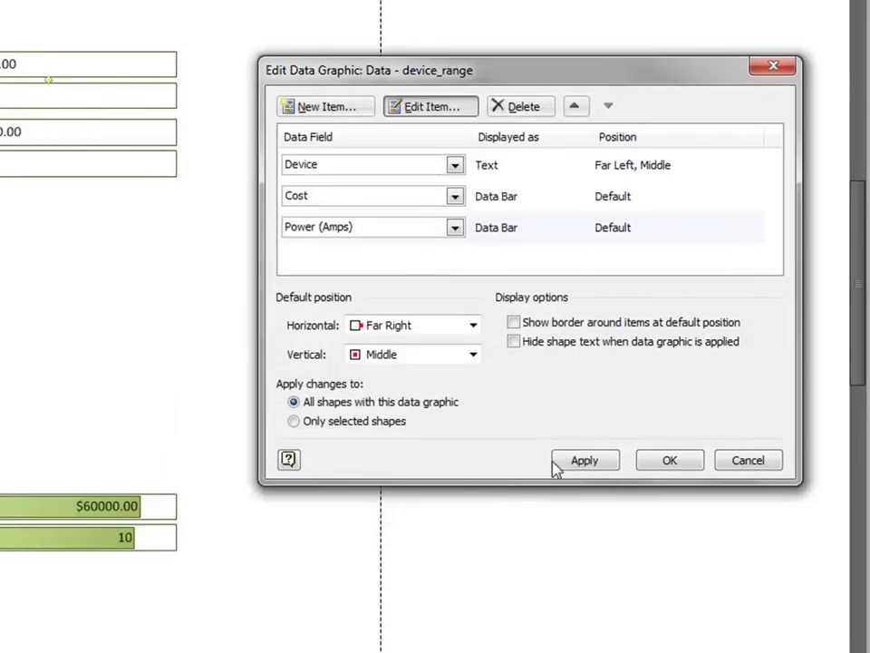
click(579, 468)
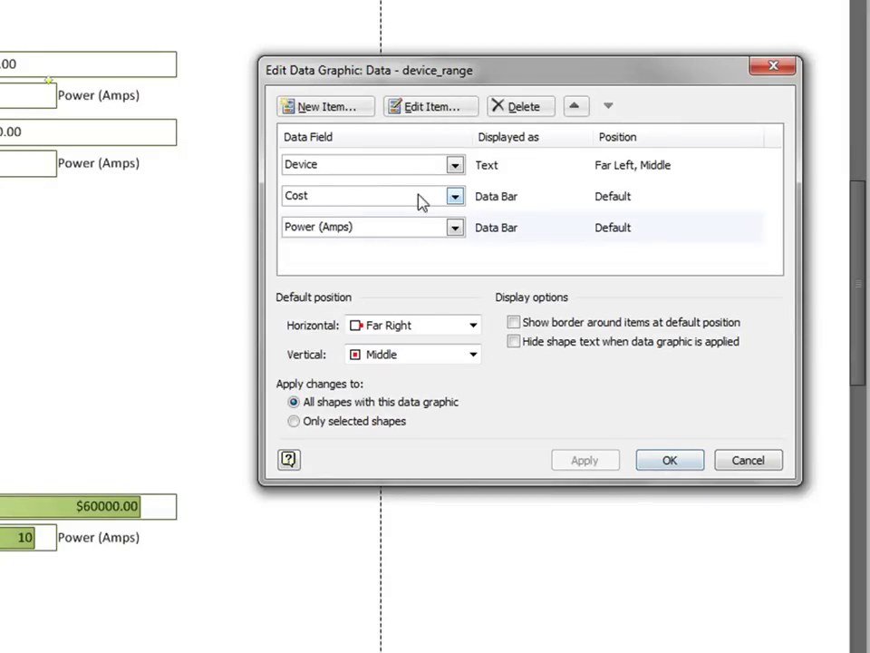
Set the Cost bar's label position to Right as well, apply the change and finish editing the data graphic.
click(522, 199)
click(437, 106)
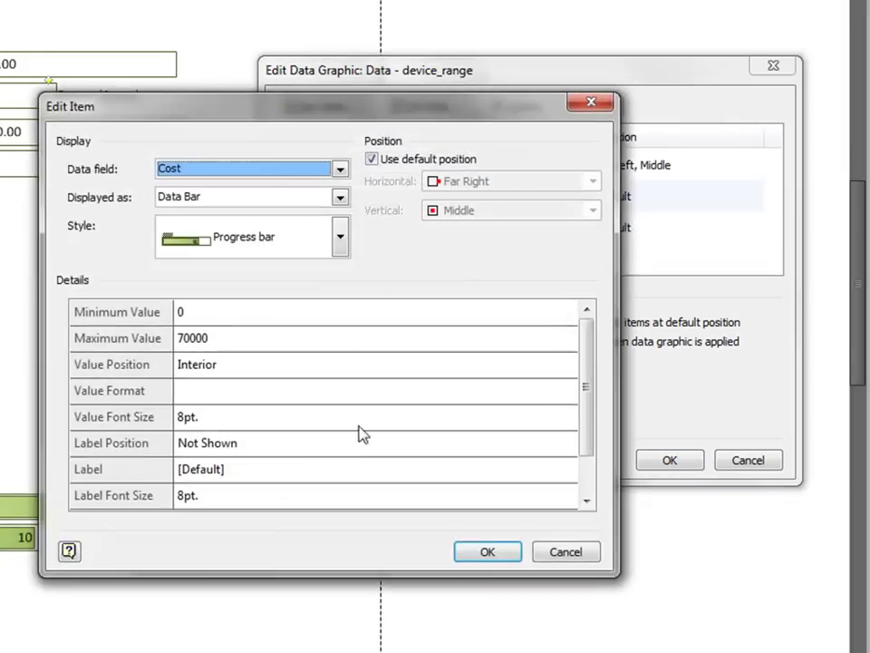
click(313, 451)
click(487, 449)
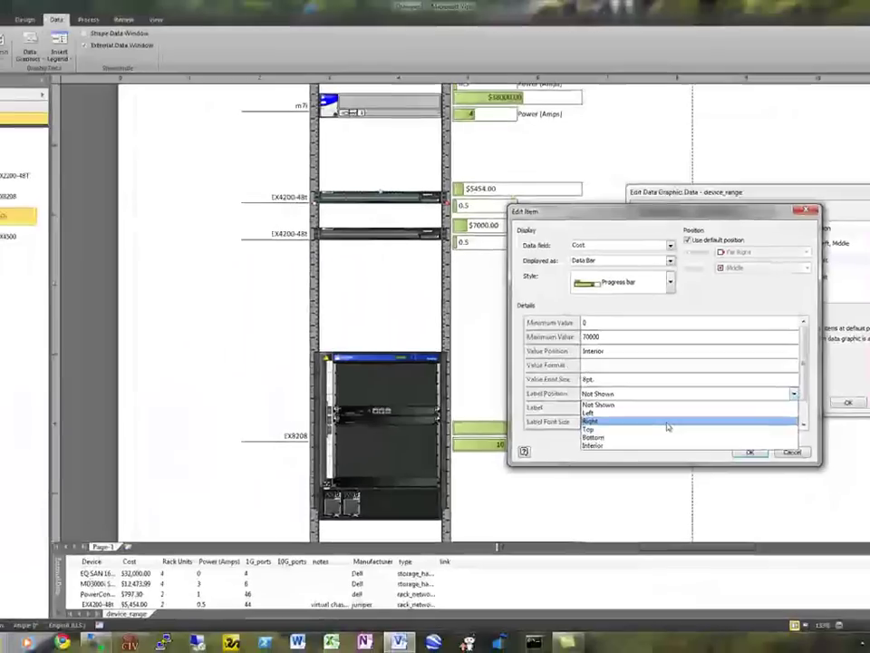
click(562, 444)
click(667, 484)
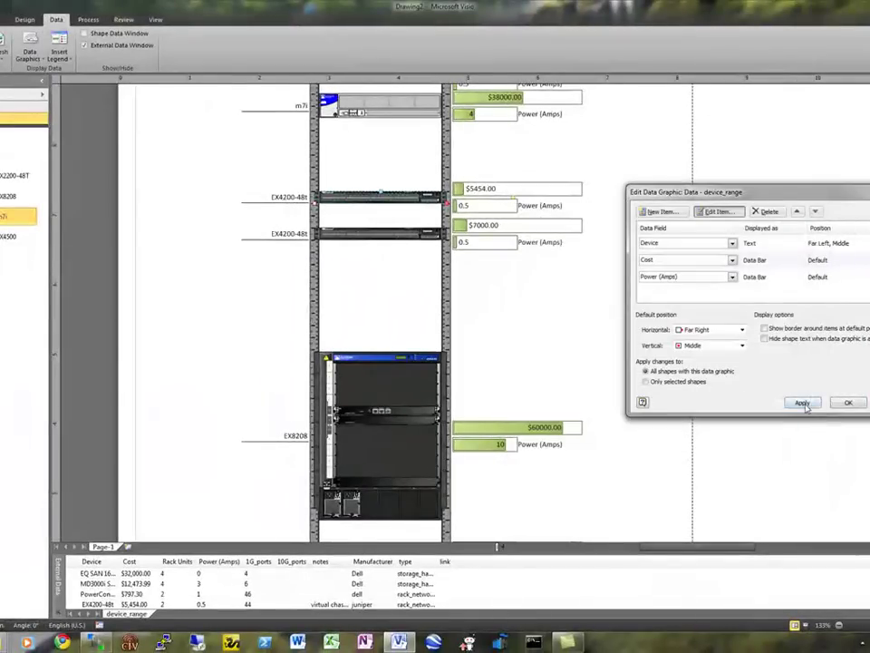
click(848, 403)
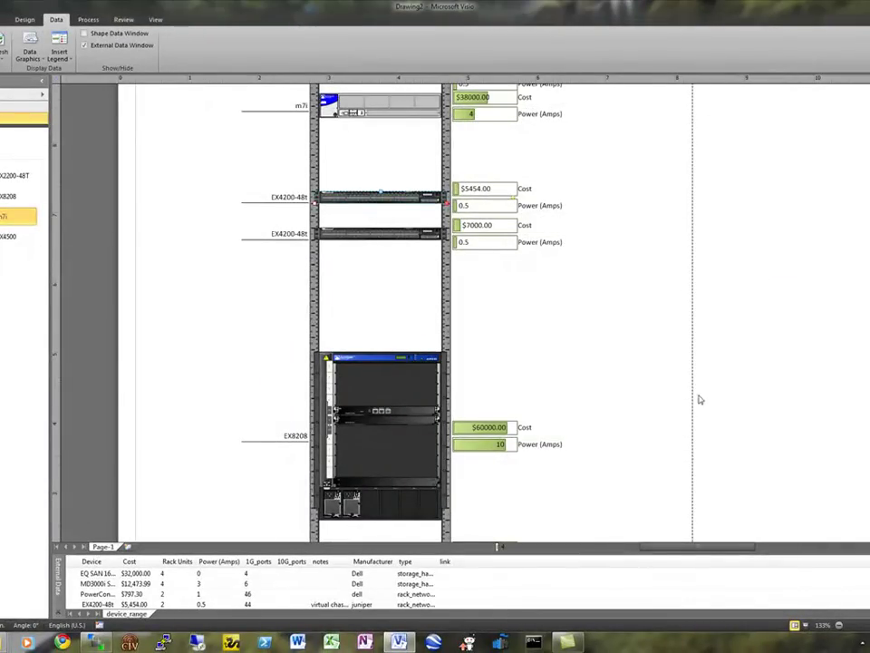
Review the Cost and Power (Amps) bars of the devices from the rack's top down to the EX4500.
scroll(639, 343, up, 3)
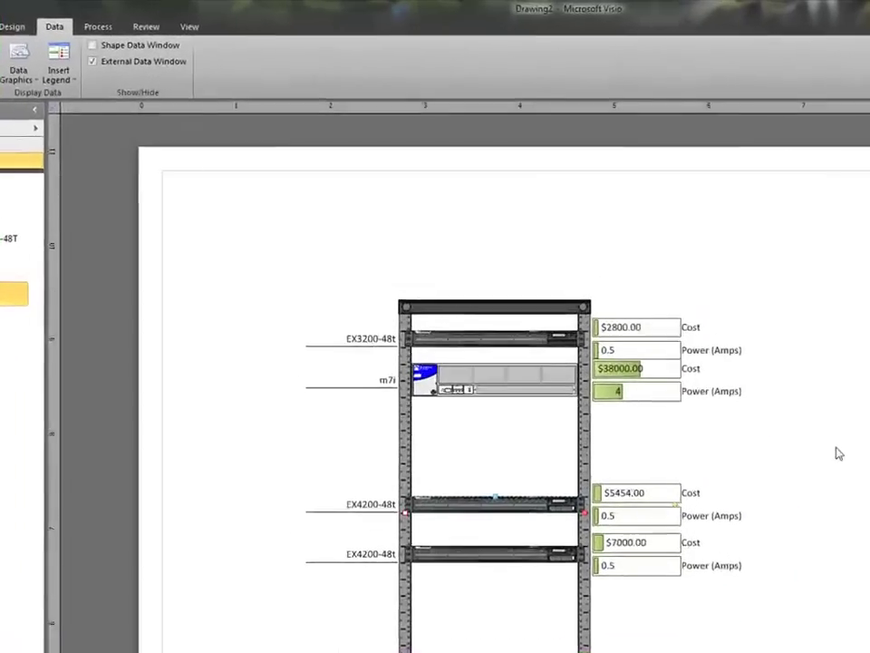
scroll(633, 334, down, 2)
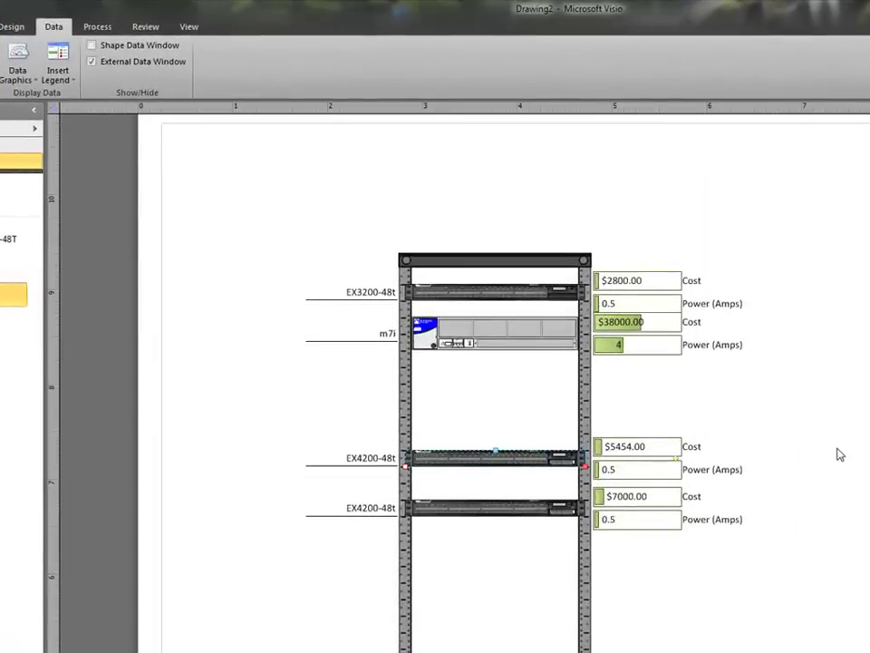
scroll(835, 445, down, 1)
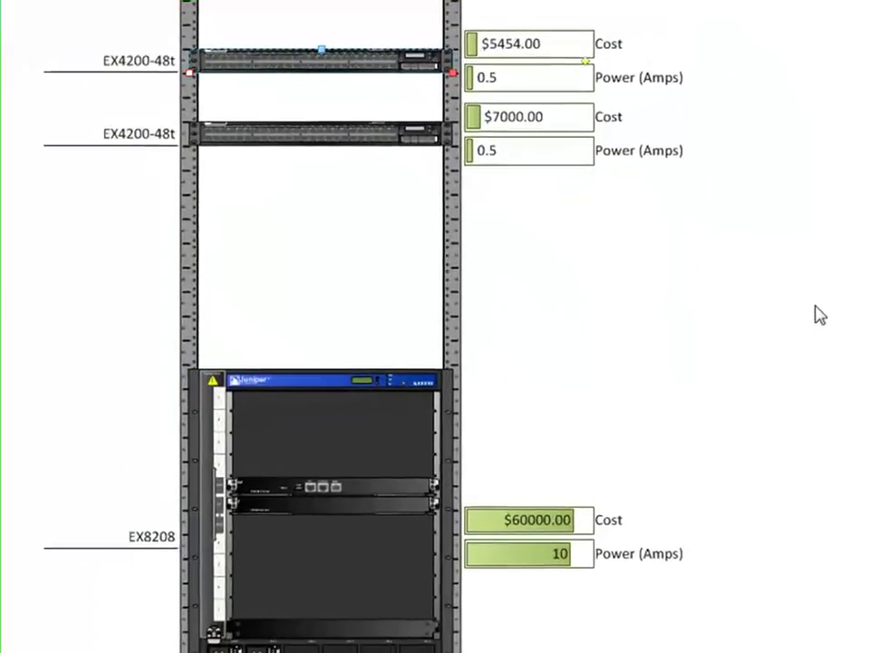
scroll(822, 488, down, 2)
scroll(818, 313, down, 1)
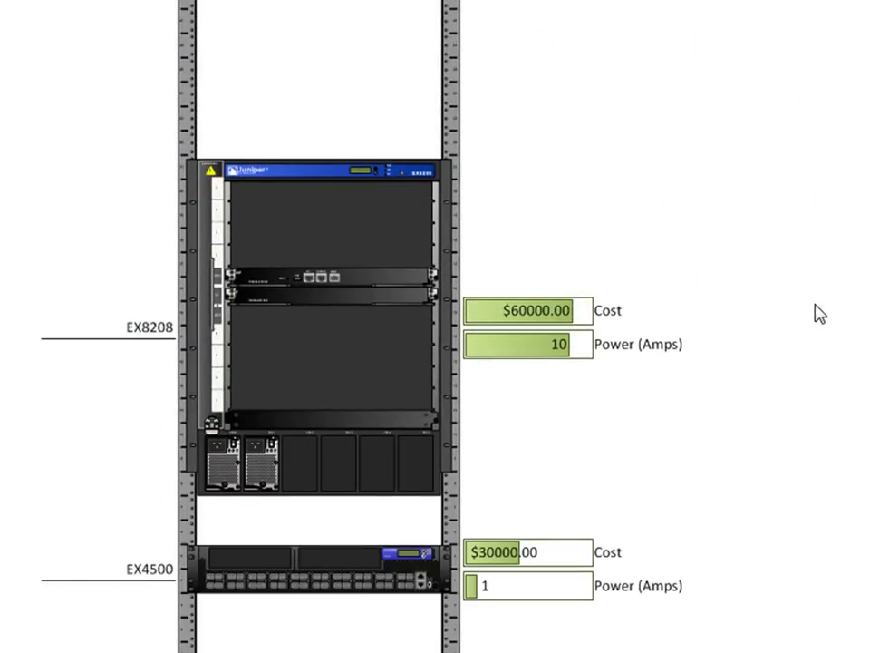